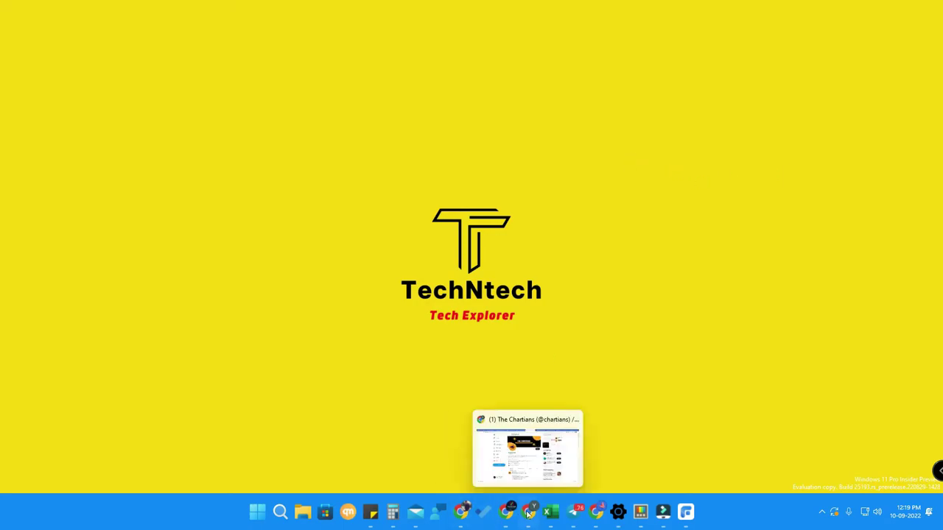
- Restore the Chrome window showing the AOMEI FoneTool Professional giveaway page
{"action": "left_click", "coordinate": [598, 514]}
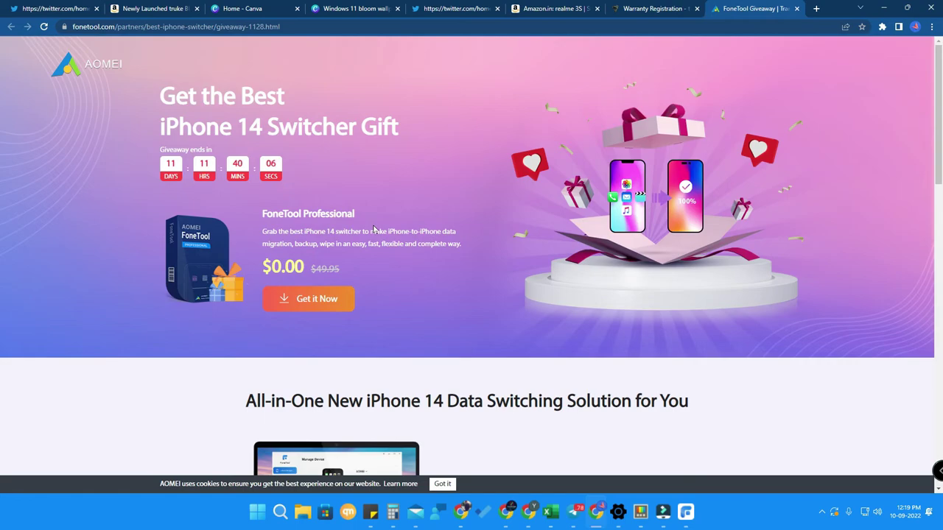
- Scroll through the FoneTool giveaway page and back up, then minimize Chrome with Win+D
{"action": "scroll", "coordinate": [373, 230], "scroll_direction": "down", "scroll_amount": 3}
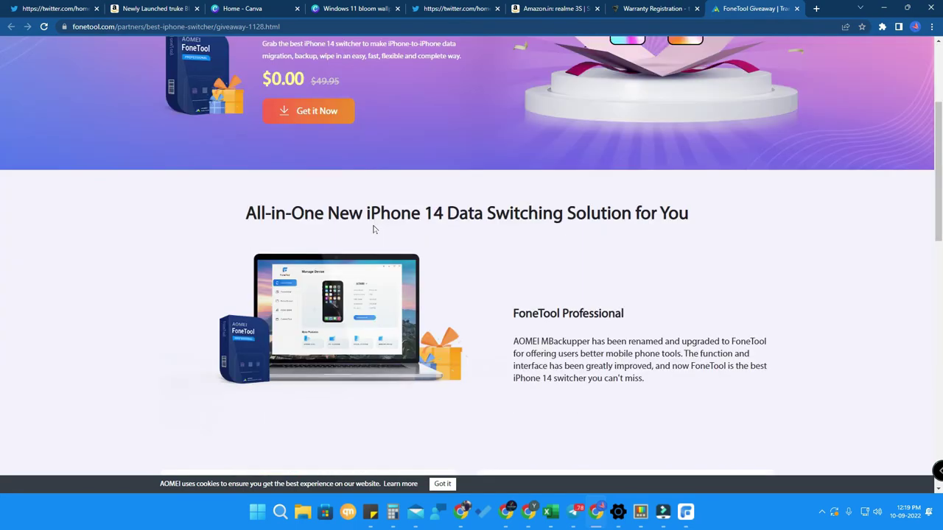
{"action": "scroll", "coordinate": [374, 230], "scroll_direction": "down", "scroll_amount": 3}
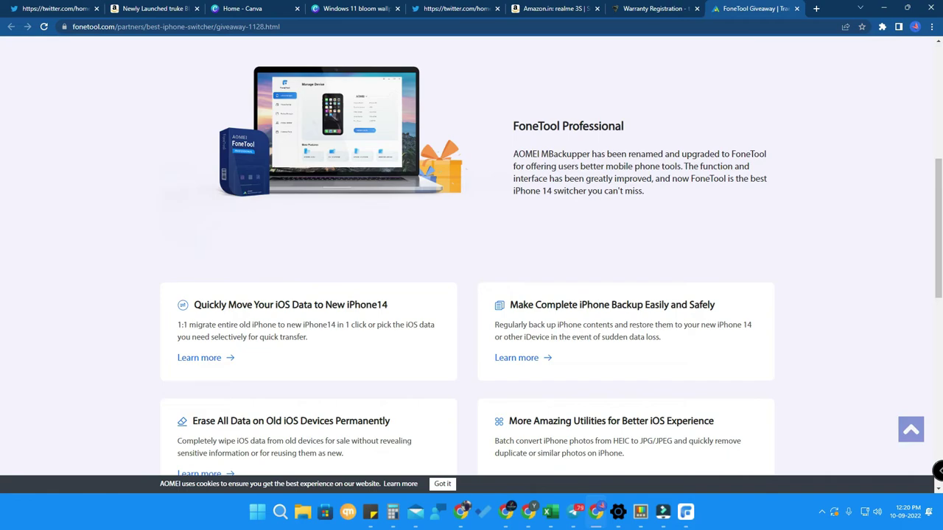
{"action": "scroll", "coordinate": [440, 263], "scroll_direction": "up", "scroll_amount": 5}
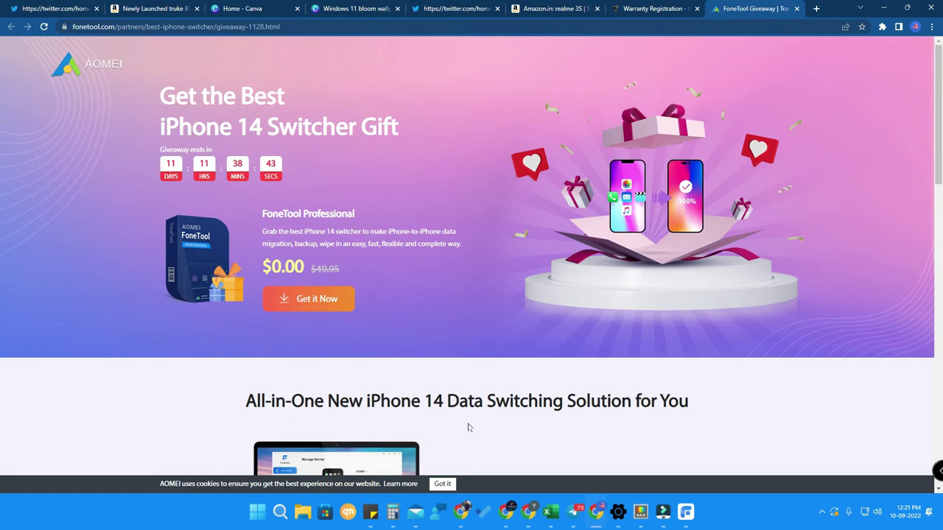
{"action": "key", "text": "super+d"}
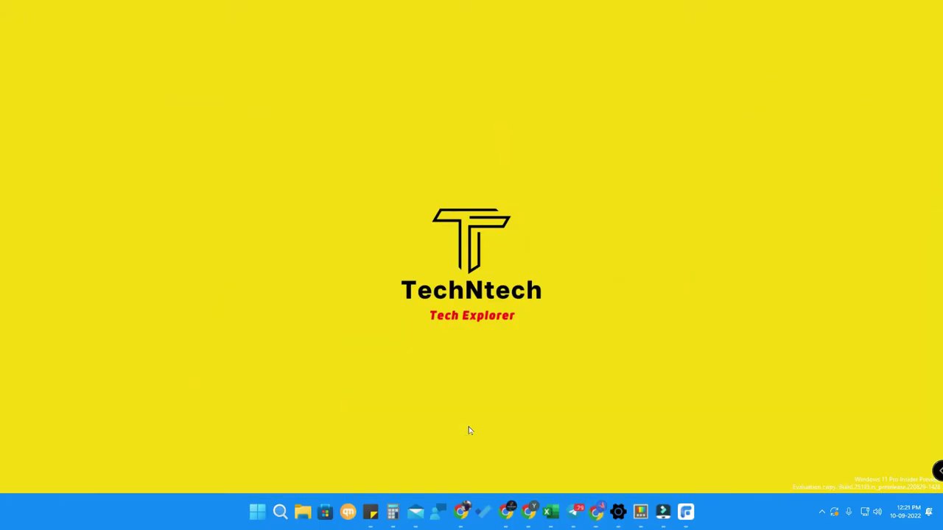
- Launch FoneTool and tour Phone Backup, Backup History, Phone Transfer, Toolbox and My Devices, ending on Toolbox
{"action": "left_click", "coordinate": [685, 512]}
{"action": "left_click_drag", "start_coordinate": [474, 95], "coordinate": [497, 98]}
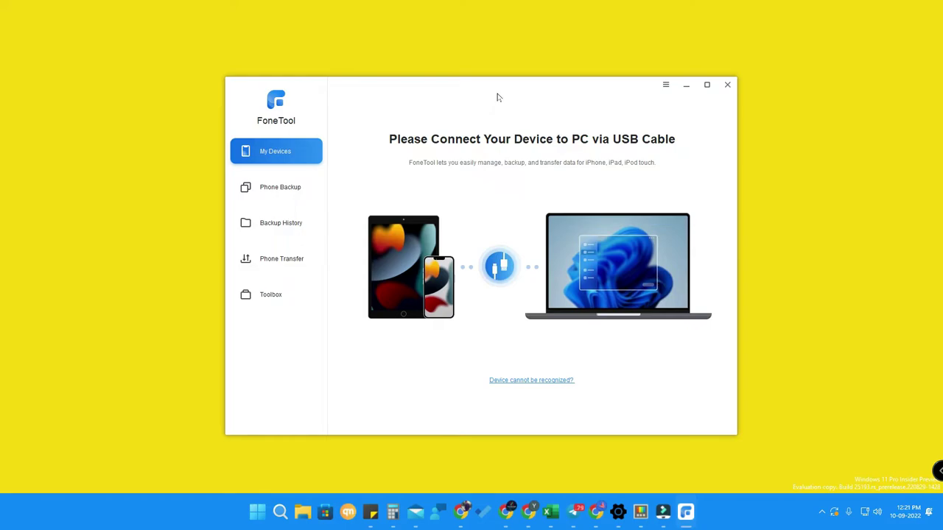
{"action": "left_click", "coordinate": [275, 185]}
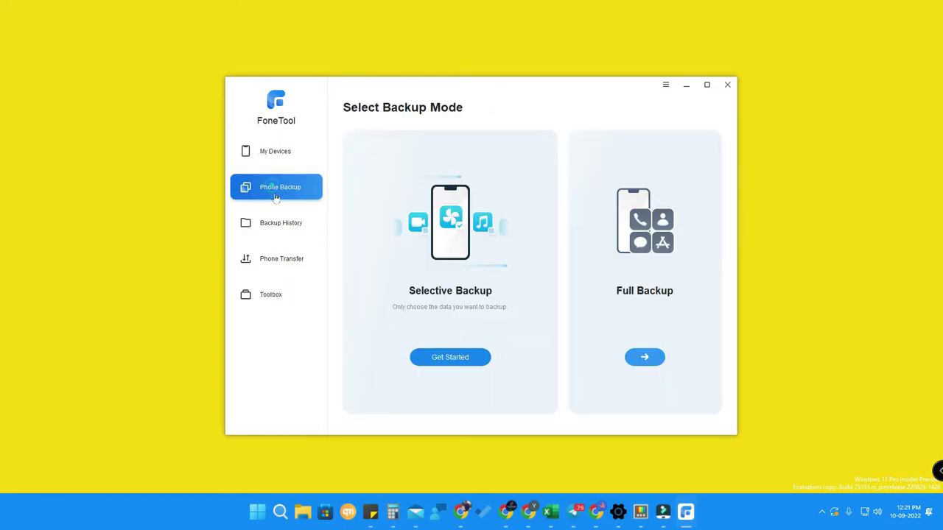
{"action": "left_click", "coordinate": [278, 224]}
{"action": "left_click", "coordinate": [274, 256]}
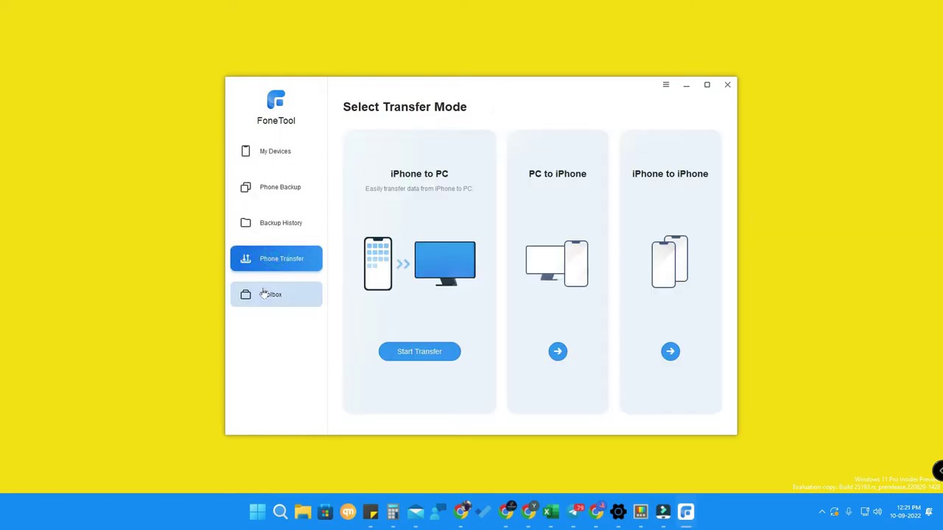
{"action": "left_click", "coordinate": [266, 294]}
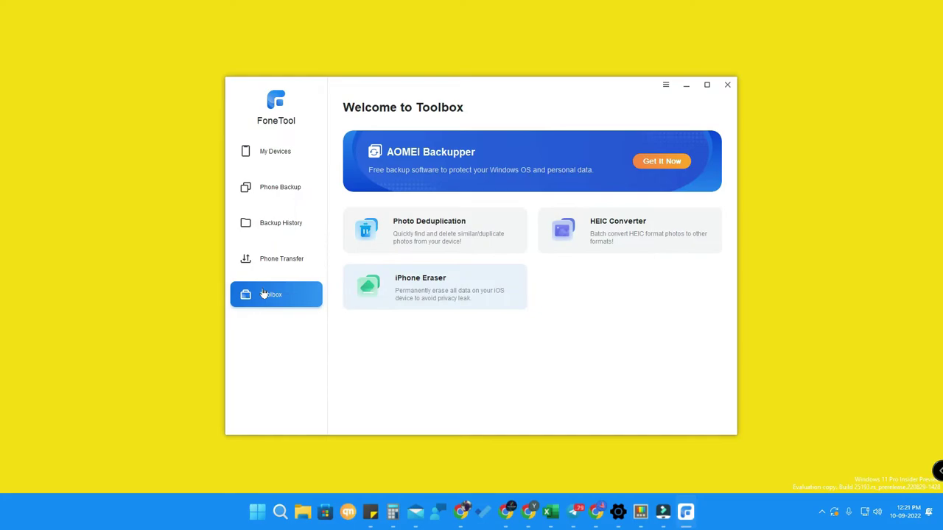
{"action": "left_click", "coordinate": [275, 151]}
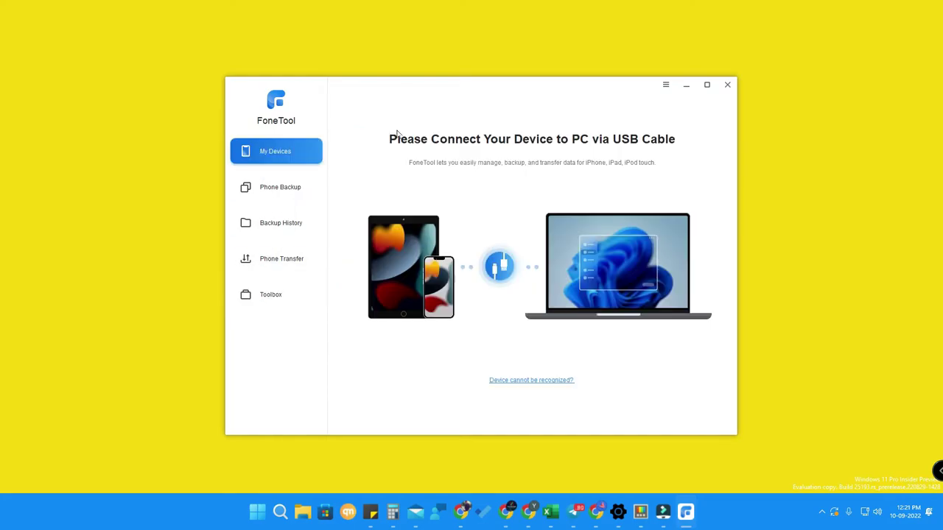
{"action": "left_click", "coordinate": [280, 297]}
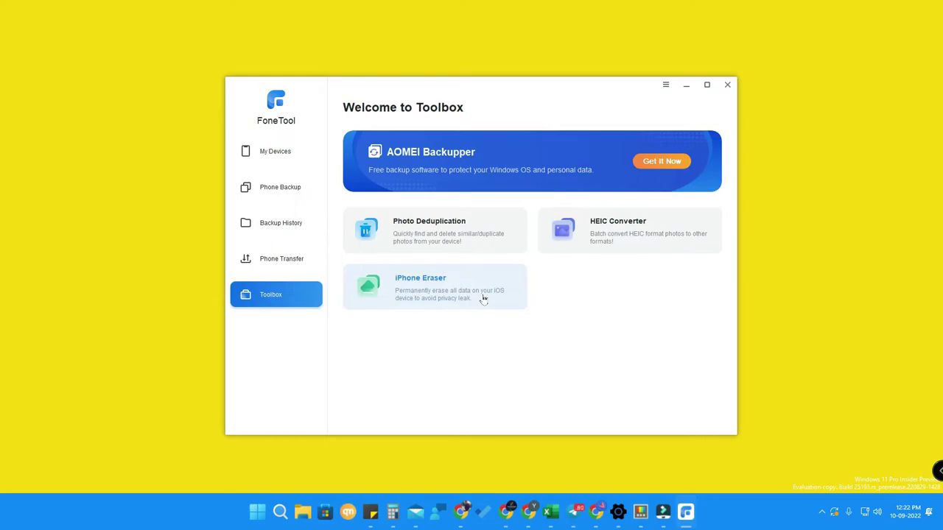
{"action": "left_click", "coordinate": [637, 234]}
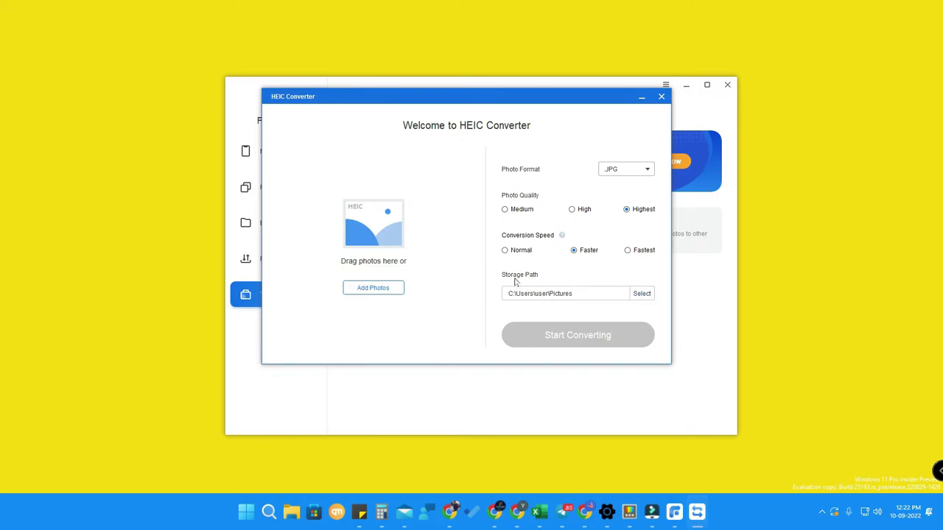
{"action": "left_click", "coordinate": [616, 171]}
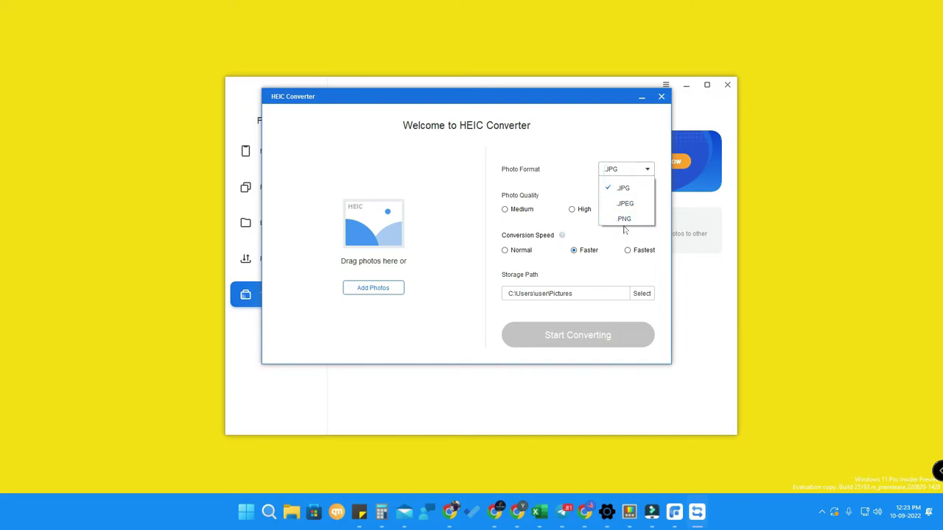
{"action": "key", "text": "alt+F4"}
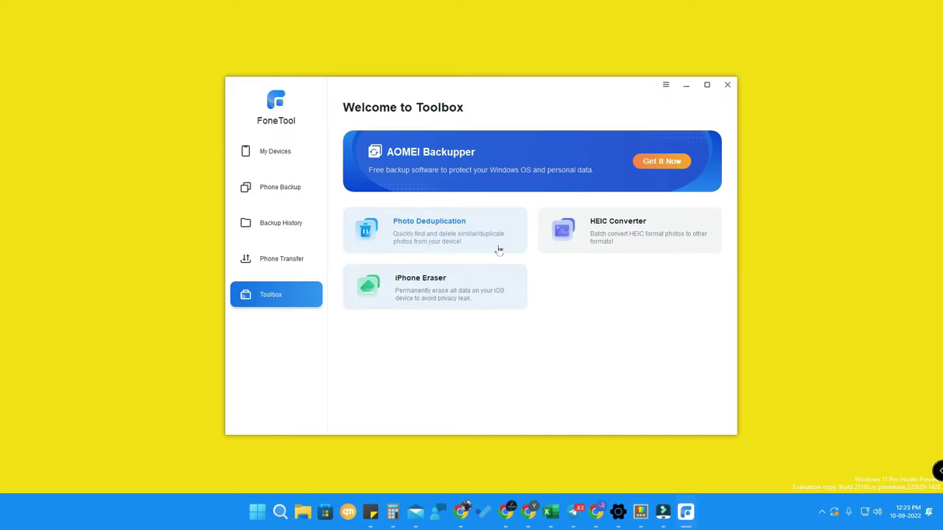
{"action": "mouse_move", "coordinate": [357, 245]}
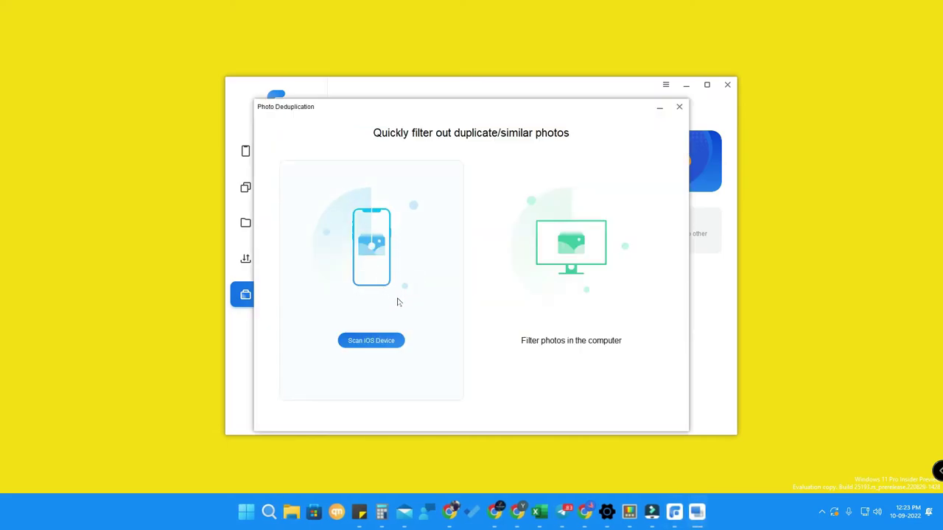
{"action": "mouse_move", "coordinate": [585, 259]}
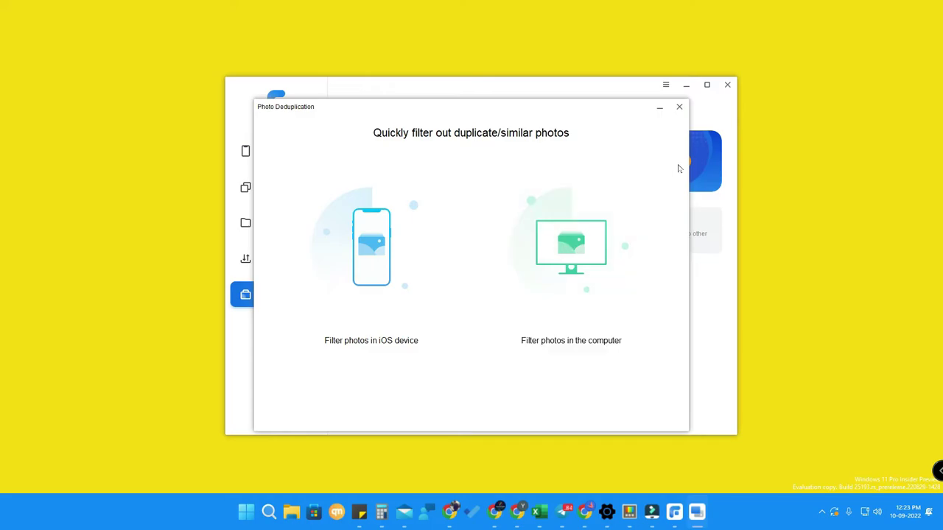
{"action": "left_click", "coordinate": [681, 107]}
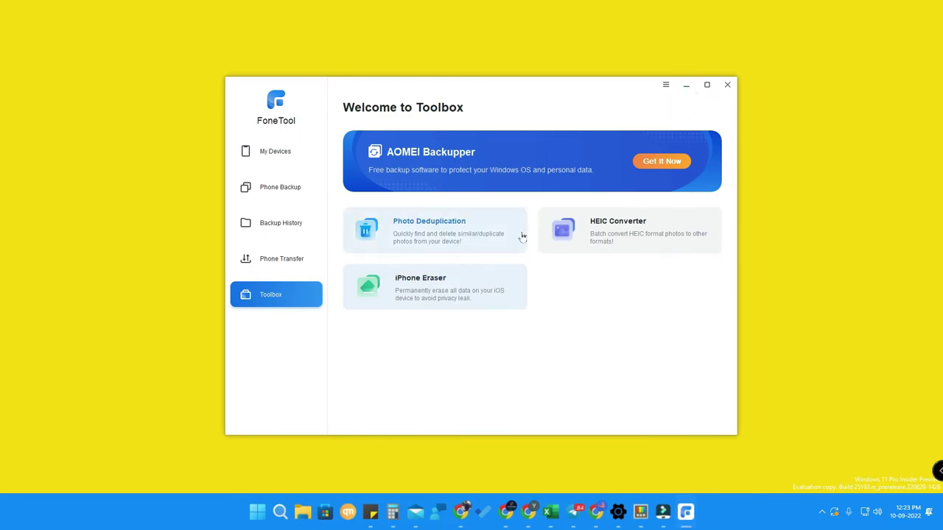
- Run 'Repair Apple component' from the 'Device cannot be recognized?' help and confirm the success message
{"action": "left_click", "coordinate": [290, 156]}
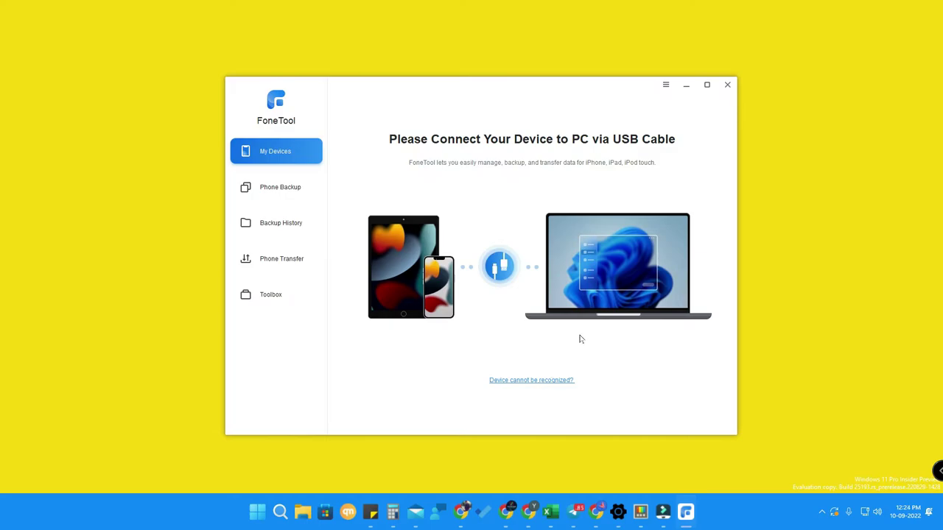
{"action": "left_click", "coordinate": [549, 382]}
{"action": "left_click", "coordinate": [550, 382]}
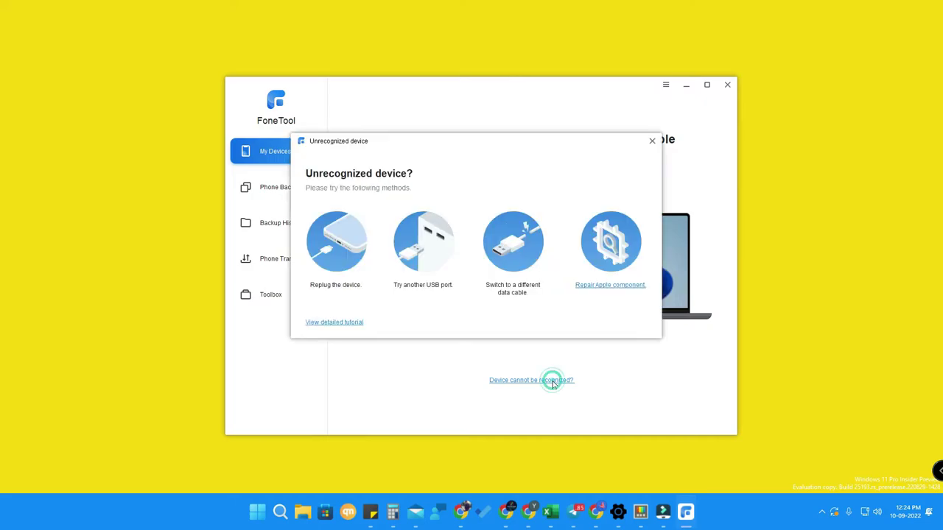
{"action": "left_click", "coordinate": [604, 289]}
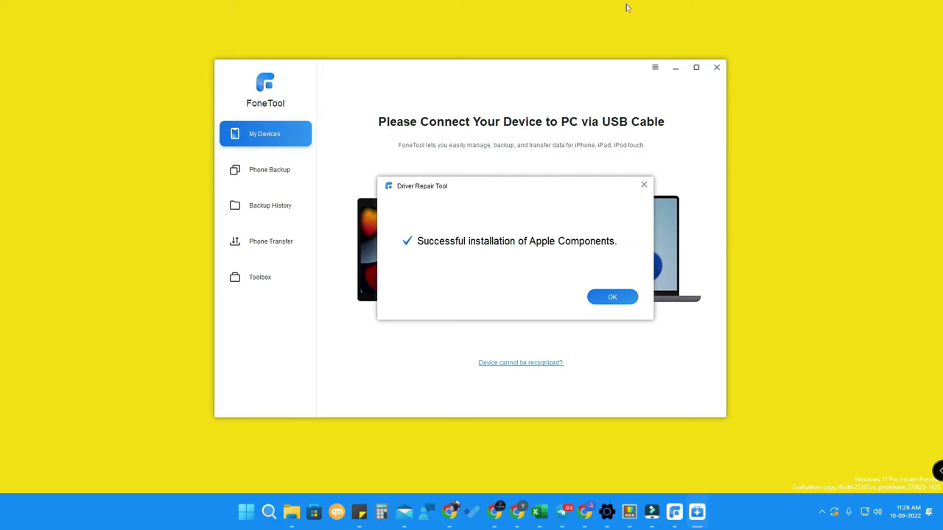
{"action": "left_click", "coordinate": [612, 297]}
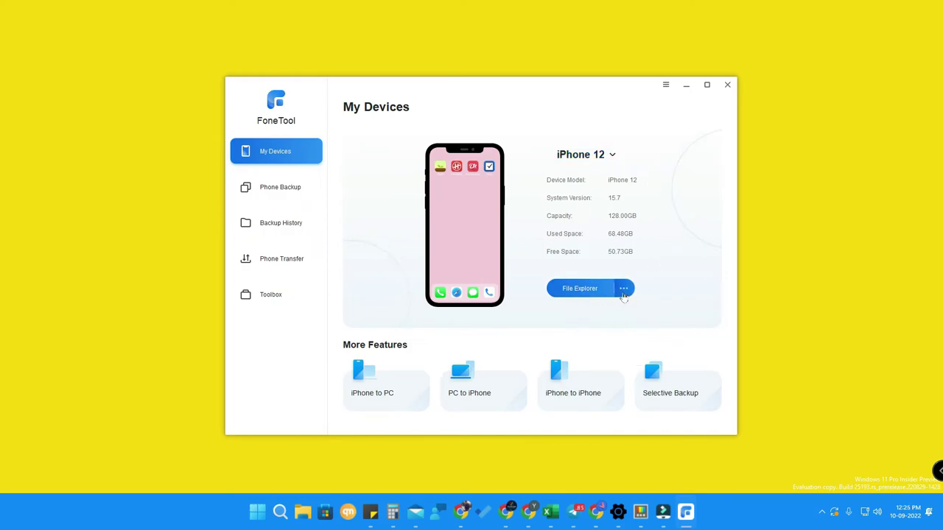
- Open File Explorer for the connected iPhone 12
{"action": "left_click", "coordinate": [623, 294]}
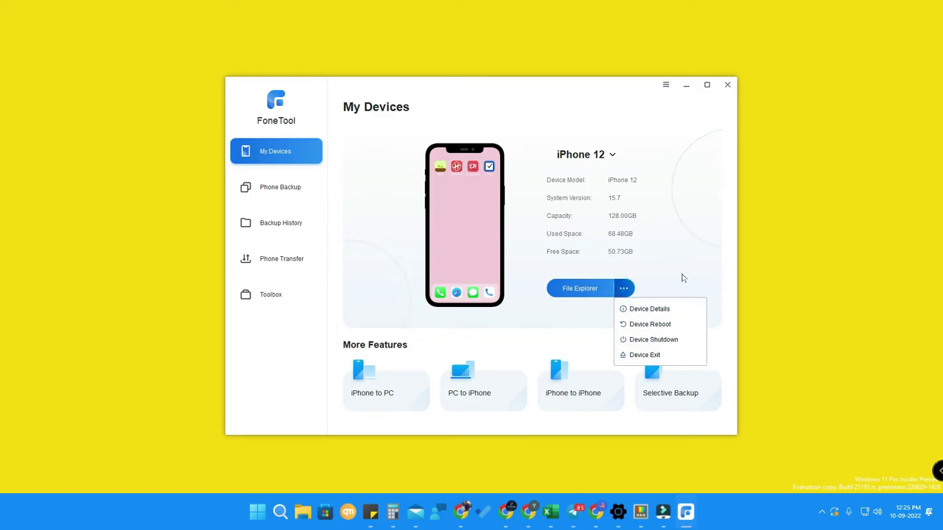
{"action": "left_click", "coordinate": [689, 274]}
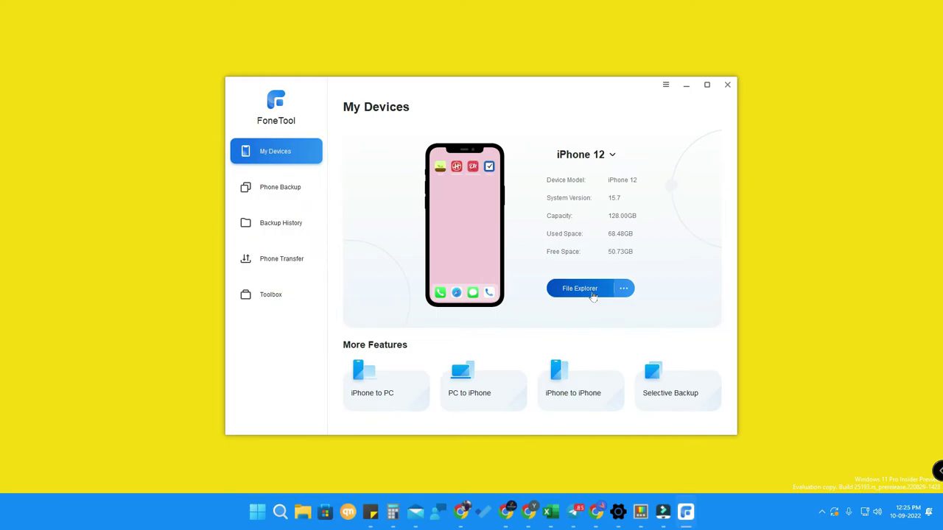
{"action": "left_click", "coordinate": [591, 294]}
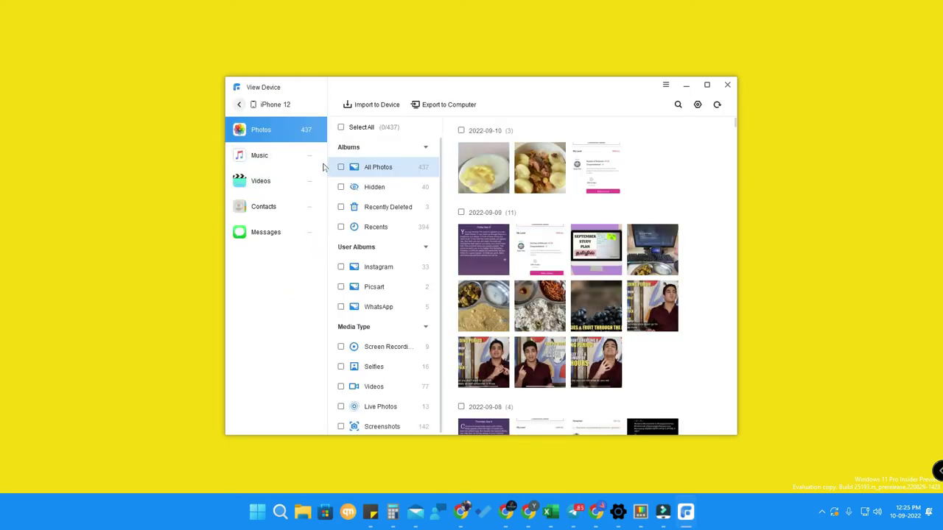
- Browse the phone's music, videos, contacts and messages, ending on the 33-contact list
{"action": "left_click", "coordinate": [280, 157]}
{"action": "left_click", "coordinate": [272, 182]}
{"action": "left_click", "coordinate": [282, 210]}
{"action": "left_click", "coordinate": [285, 231]}
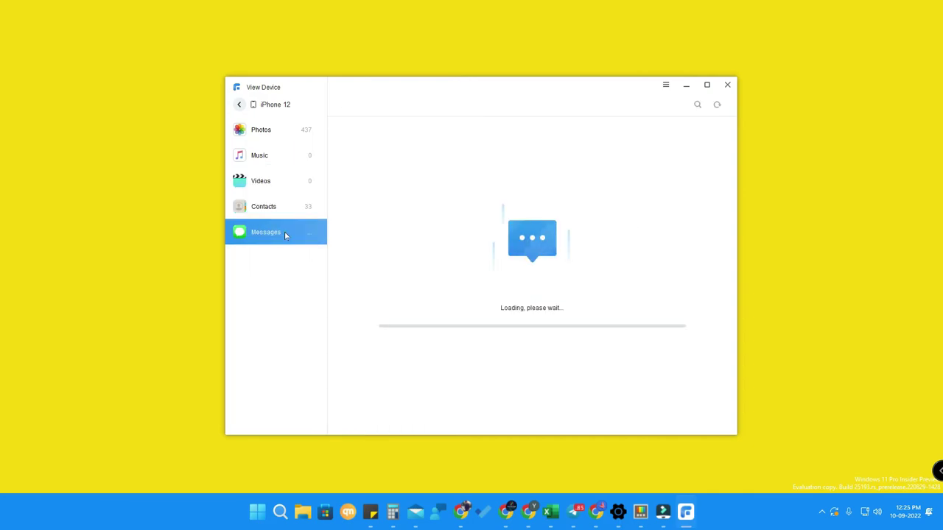
{"action": "left_click", "coordinate": [278, 207]}
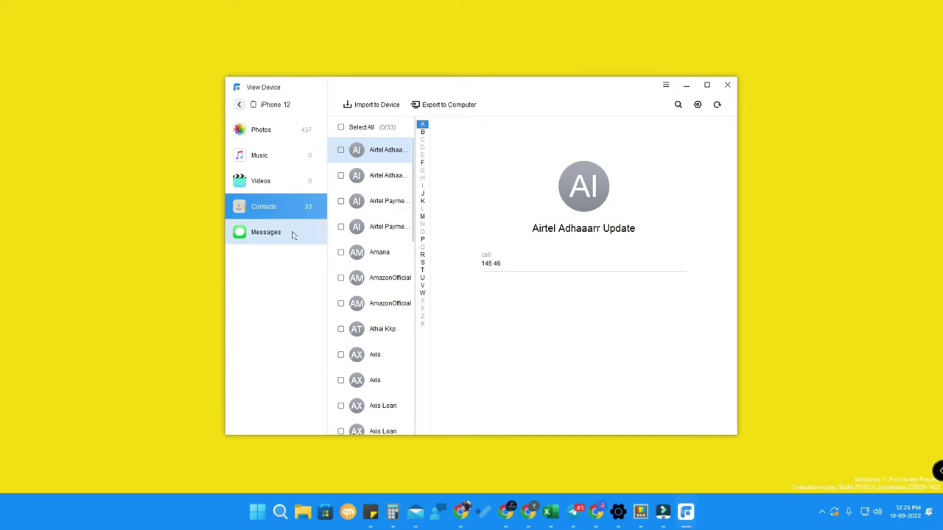
{"action": "left_click", "coordinate": [291, 234]}
{"action": "left_click", "coordinate": [293, 207]}
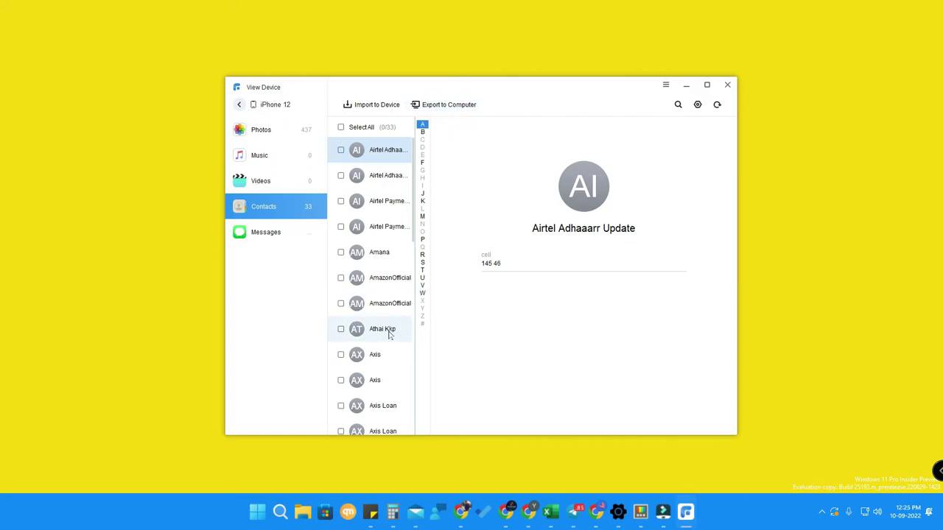
- Export all contacts to G:\FoneTool and dismiss the completed-export result
{"action": "left_click", "coordinate": [446, 108]}
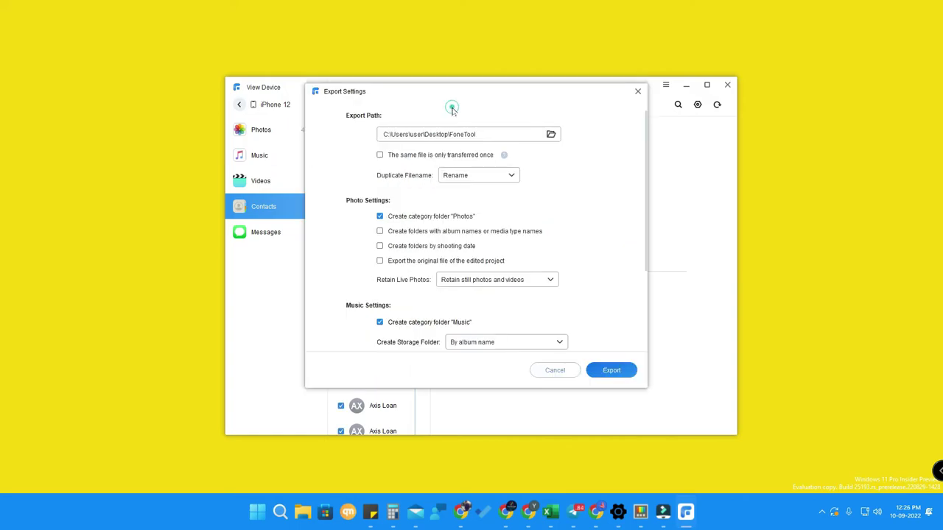
{"action": "left_click", "coordinate": [551, 135]}
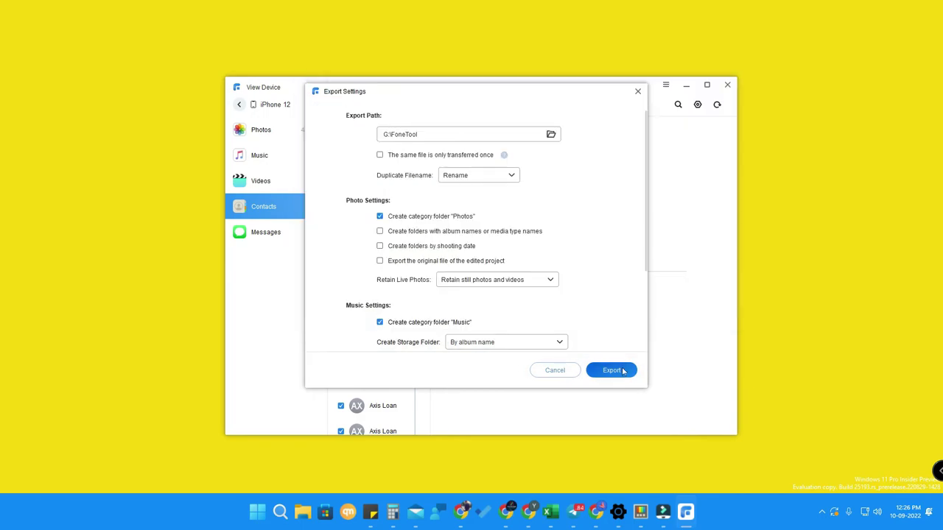
{"action": "left_click", "coordinate": [612, 370]}
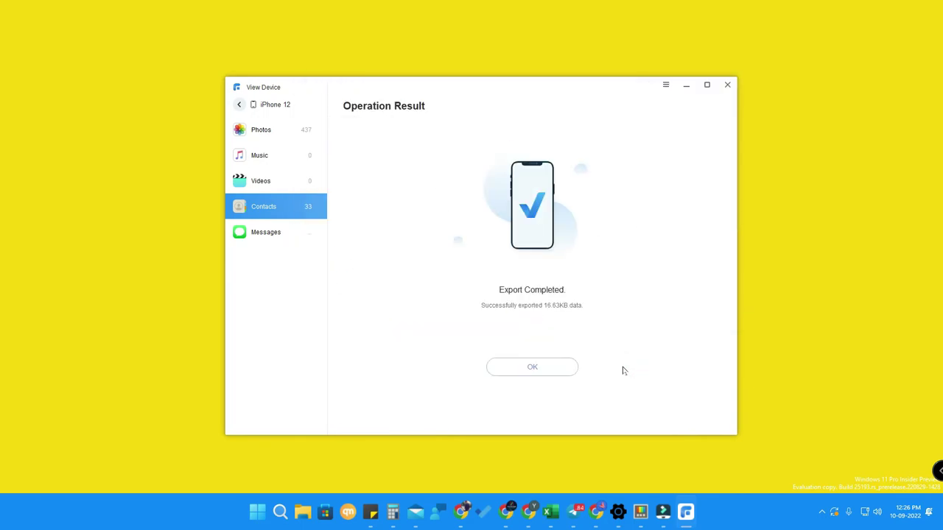
{"action": "left_click", "coordinate": [536, 370]}
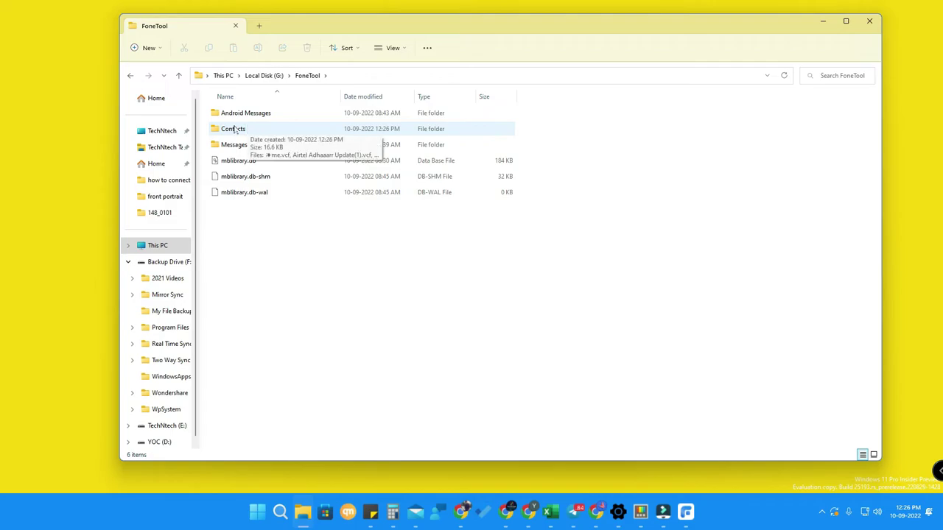
- Open the exported Contacts folder, scroll through its 33 VCF files, then minimize Explorer
{"action": "double_click", "coordinate": [242, 131]}
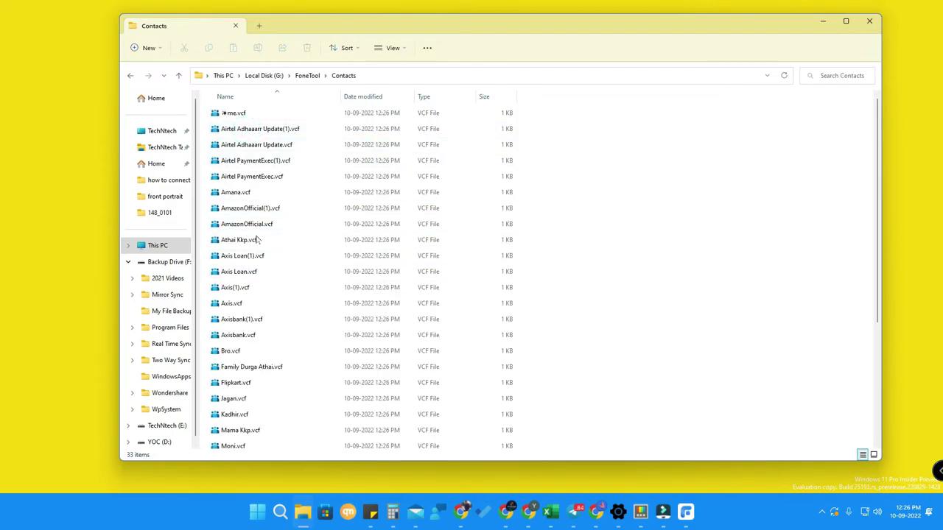
{"action": "scroll", "coordinate": [383, 265], "scroll_direction": "down", "scroll_amount": 5}
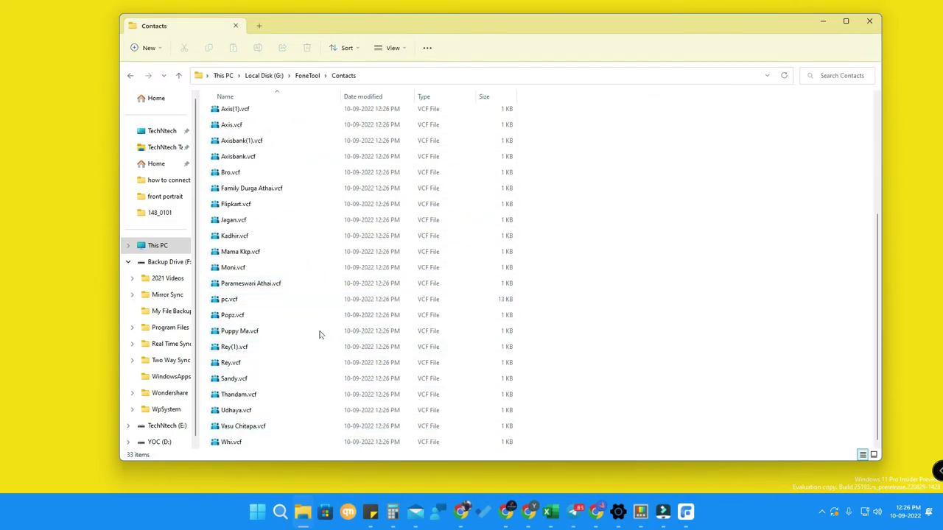
{"action": "scroll", "coordinate": [317, 317], "scroll_direction": "up", "scroll_amount": 5}
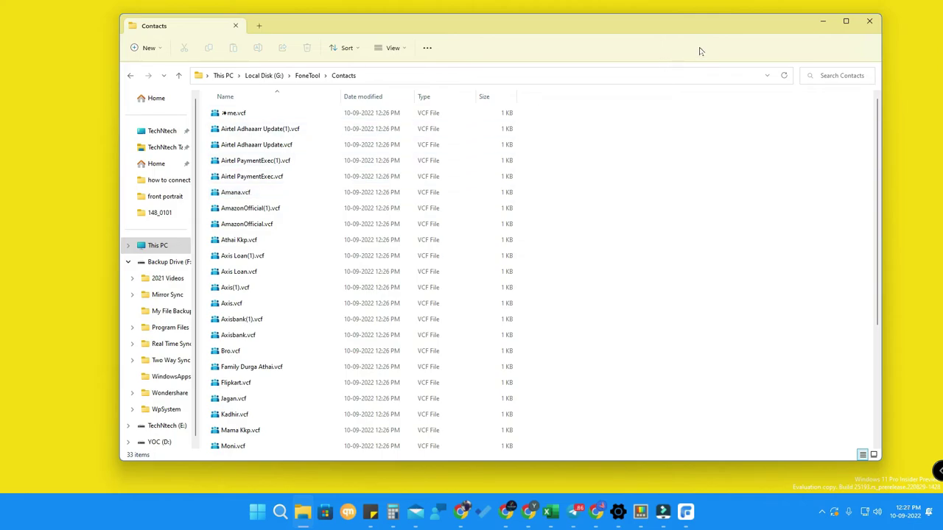
{"action": "left_click", "coordinate": [823, 20]}
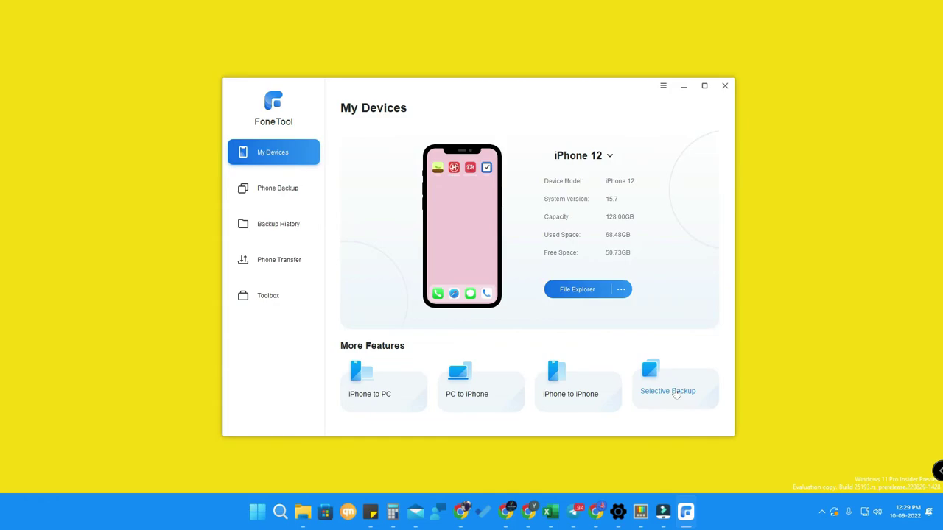
- Open Selective Backup and tick then untick Contacts and Messages, leaving nothing selected
{"action": "left_click", "coordinate": [675, 393]}
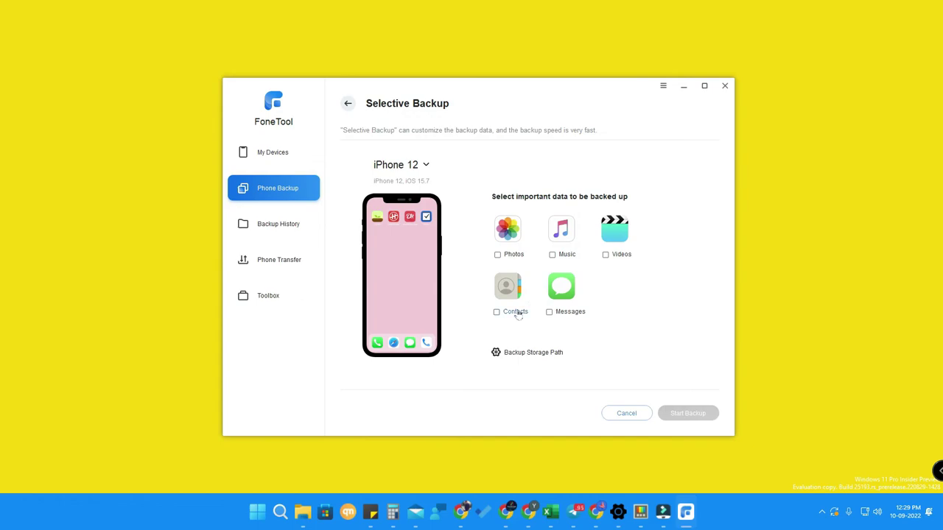
{"action": "left_click", "coordinate": [519, 313]}
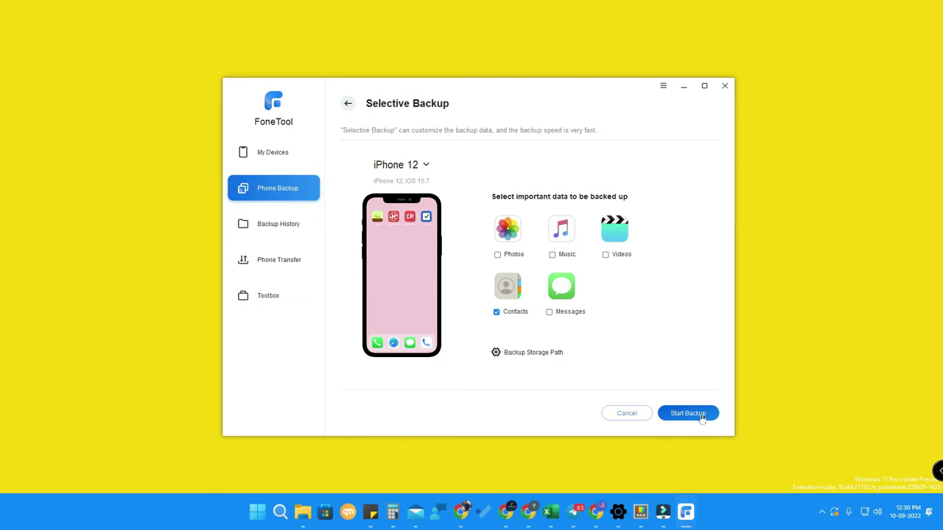
{"action": "left_click", "coordinate": [513, 315]}
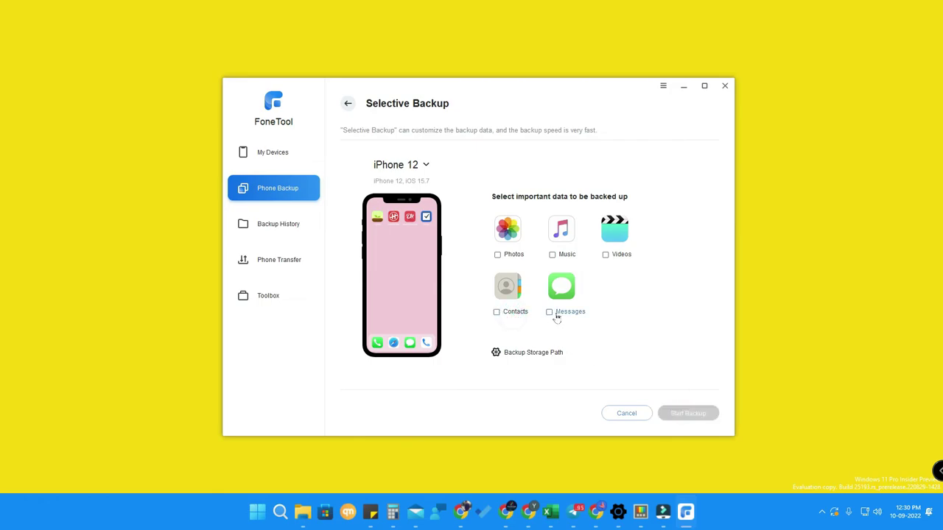
{"action": "left_click", "coordinate": [558, 315]}
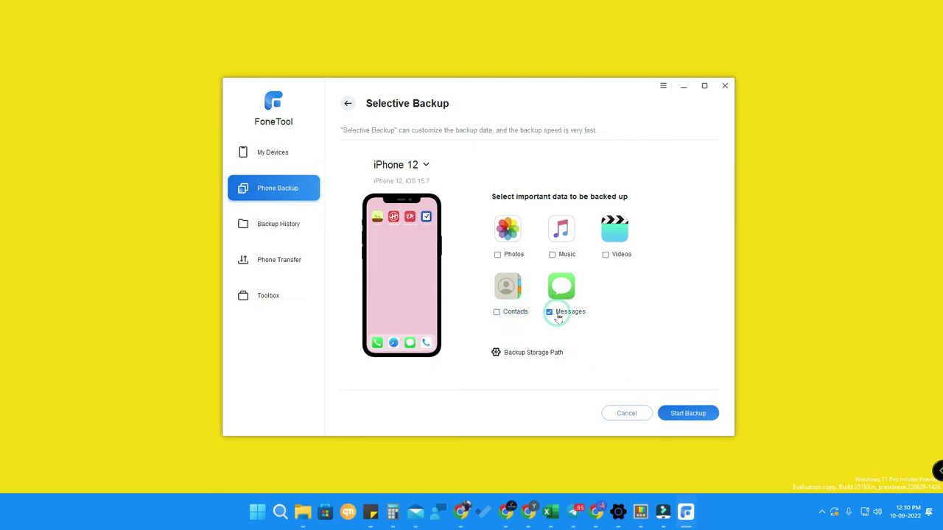
{"action": "left_click", "coordinate": [559, 313]}
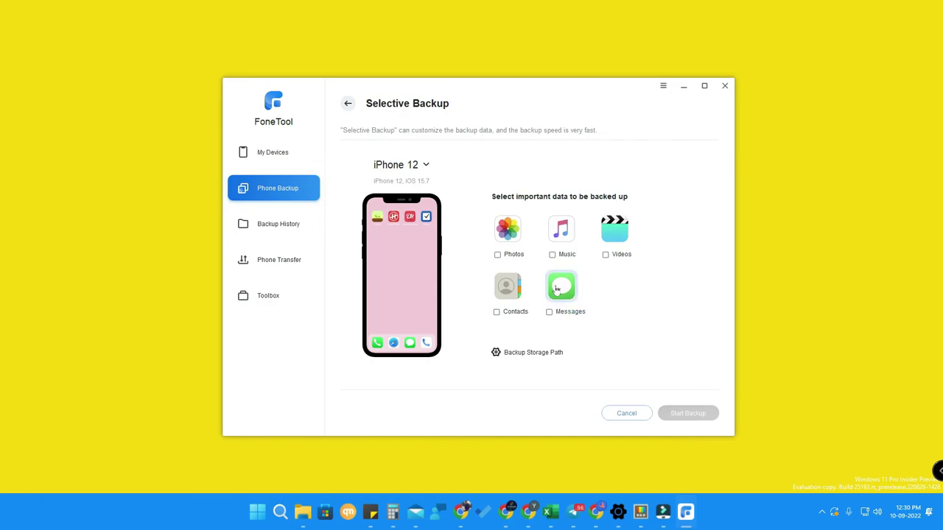
- View the iPhone 12 backup's versions via Backup History's Manage Version, then go to Phone Transfer
{"action": "left_click", "coordinate": [277, 230]}
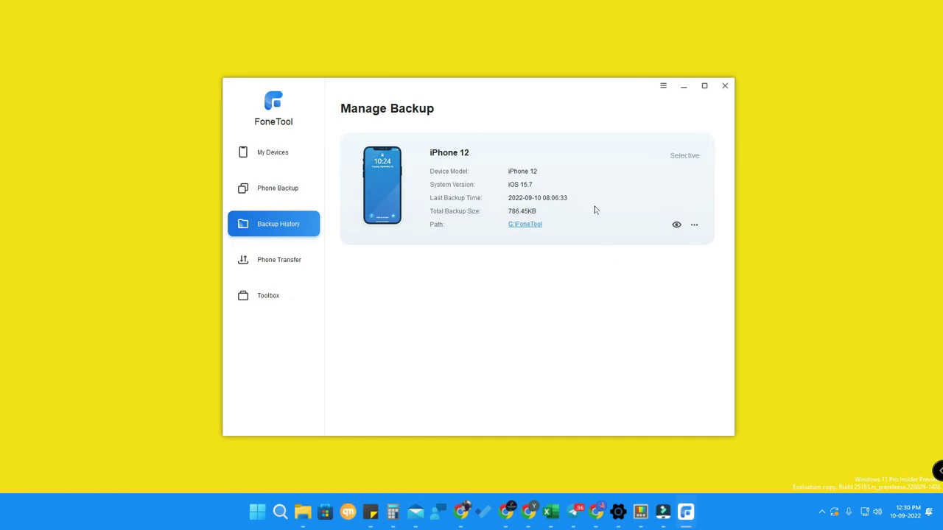
{"action": "left_click", "coordinate": [693, 224]}
{"action": "left_click", "coordinate": [729, 257]}
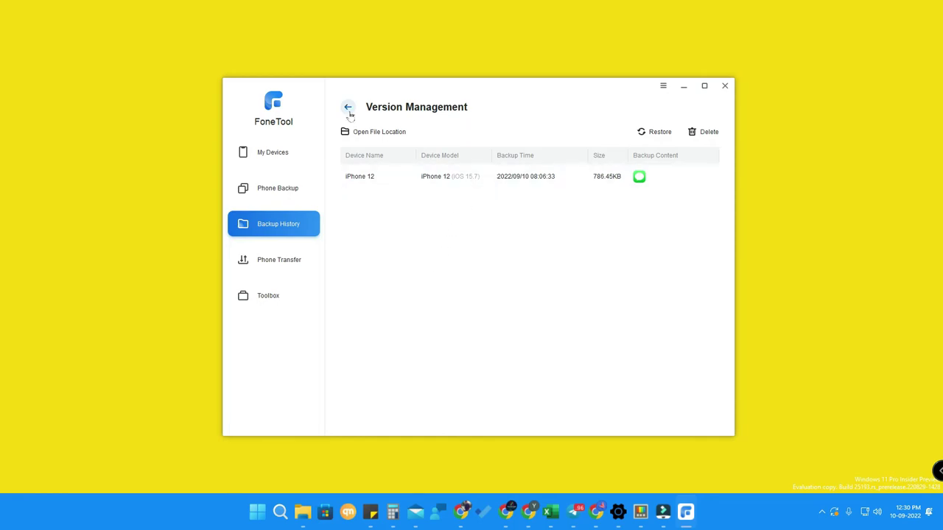
{"action": "left_click", "coordinate": [275, 260]}
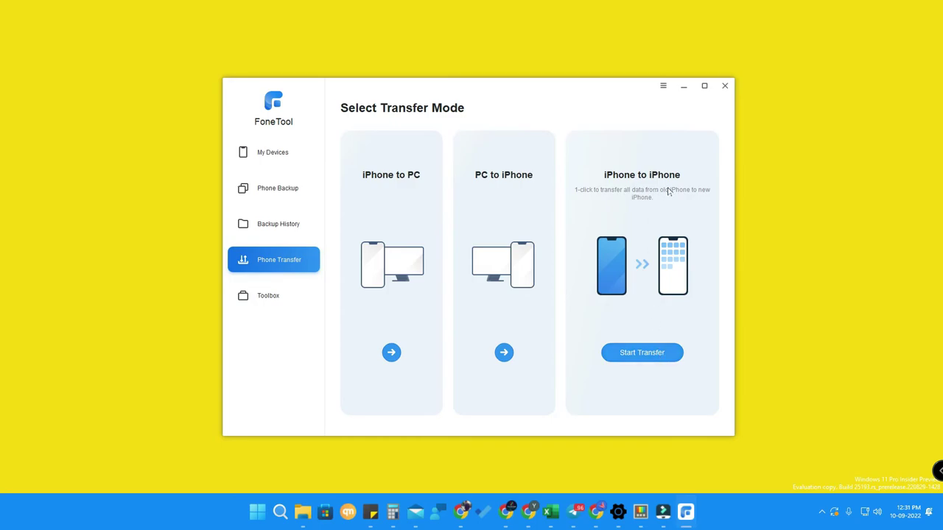
{"action": "left_click", "coordinate": [654, 354]}
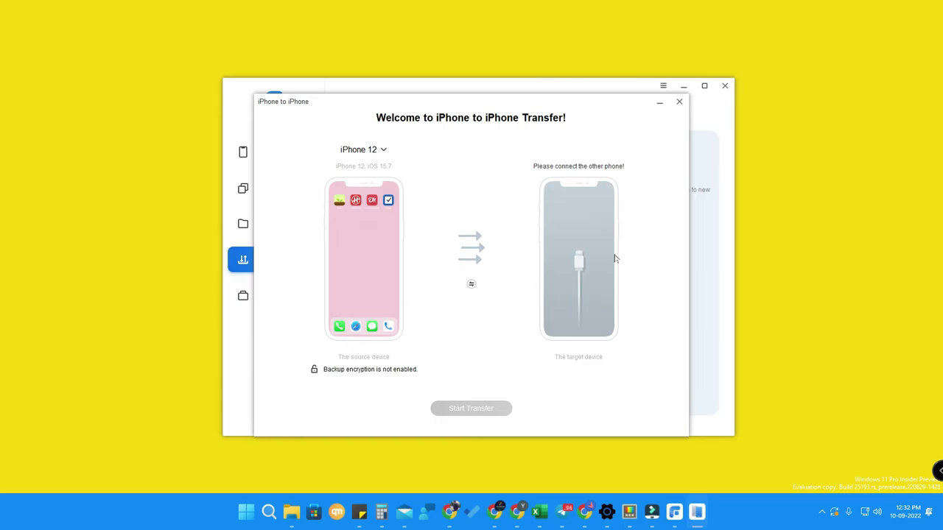
{"action": "left_click", "coordinate": [679, 101]}
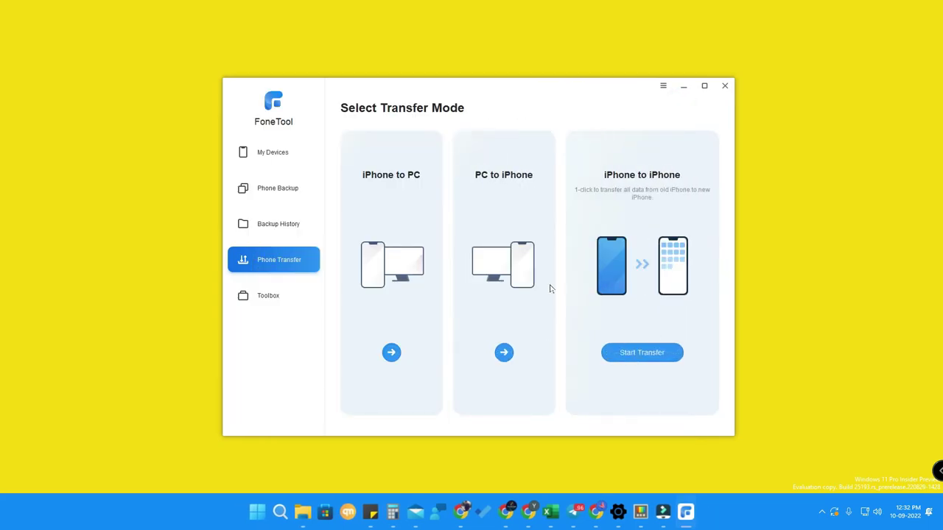
{"action": "mouse_move", "coordinate": [497, 278]}
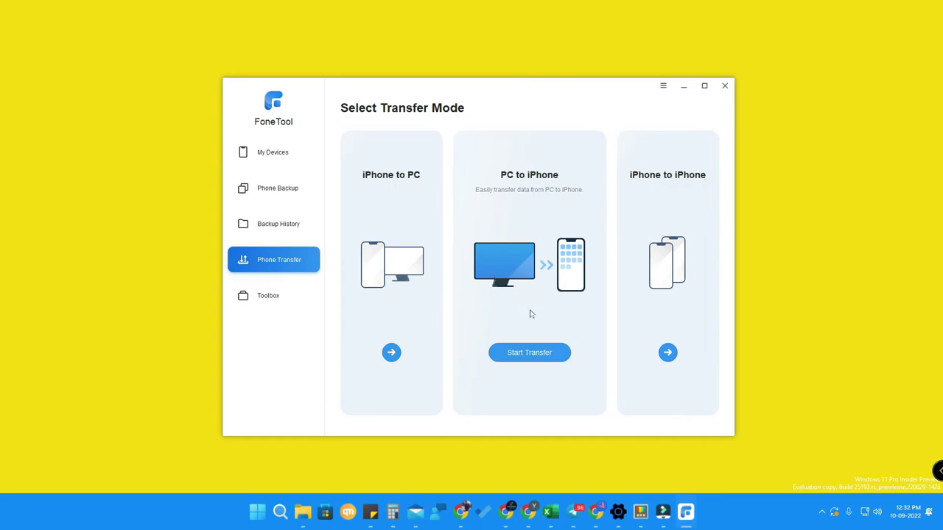
- Add Screenshot_2.jpg from the boat bassheads 220 folder to a PC to iPhone transfer and start it
{"action": "left_click", "coordinate": [530, 353]}
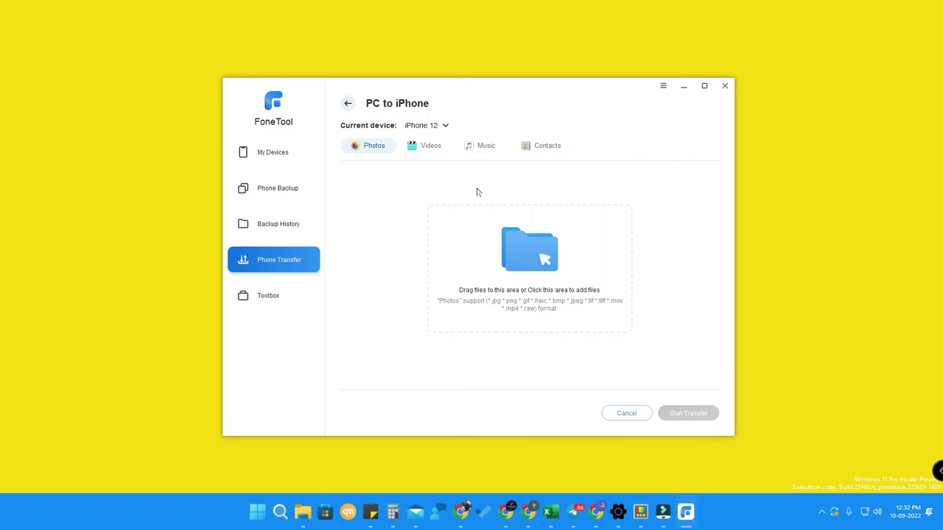
{"action": "left_click", "coordinate": [545, 260]}
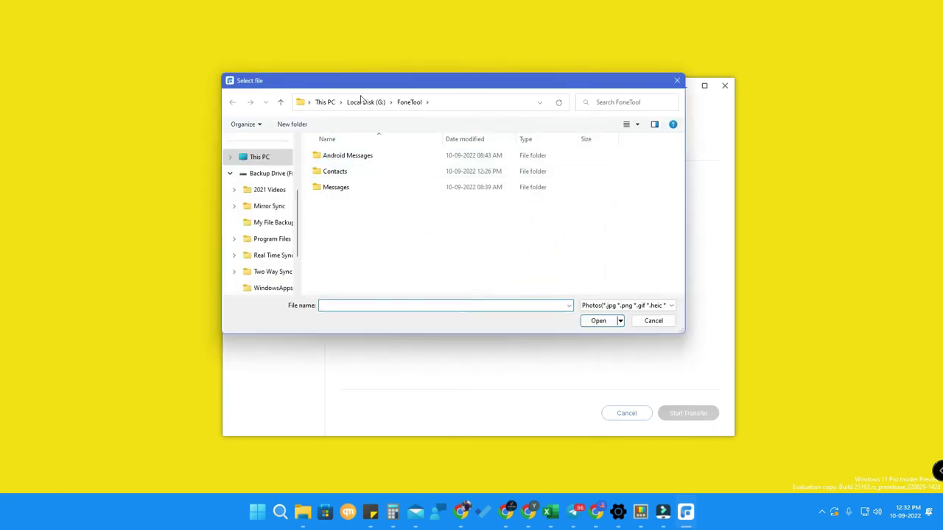
{"action": "left_click_drag", "start_coordinate": [450, 82], "coordinate": [360, 82]}
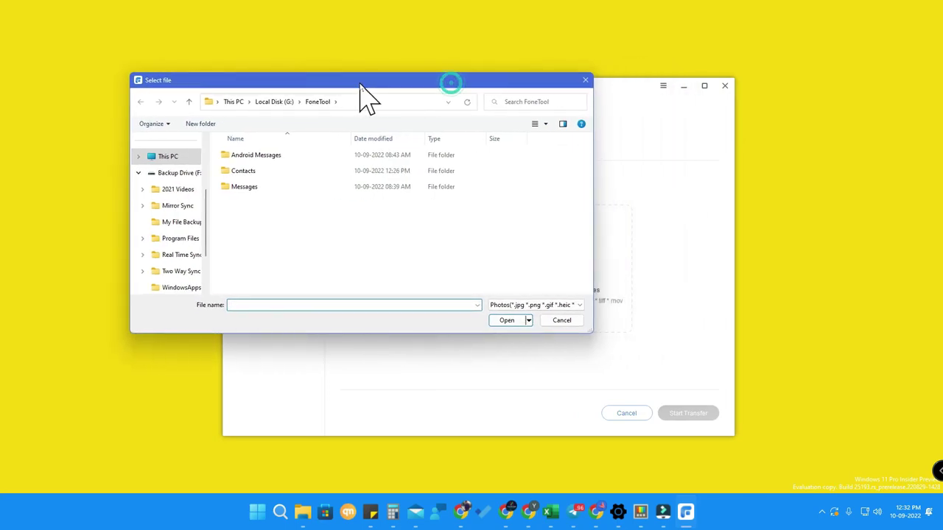
{"action": "left_click", "coordinate": [493, 247]}
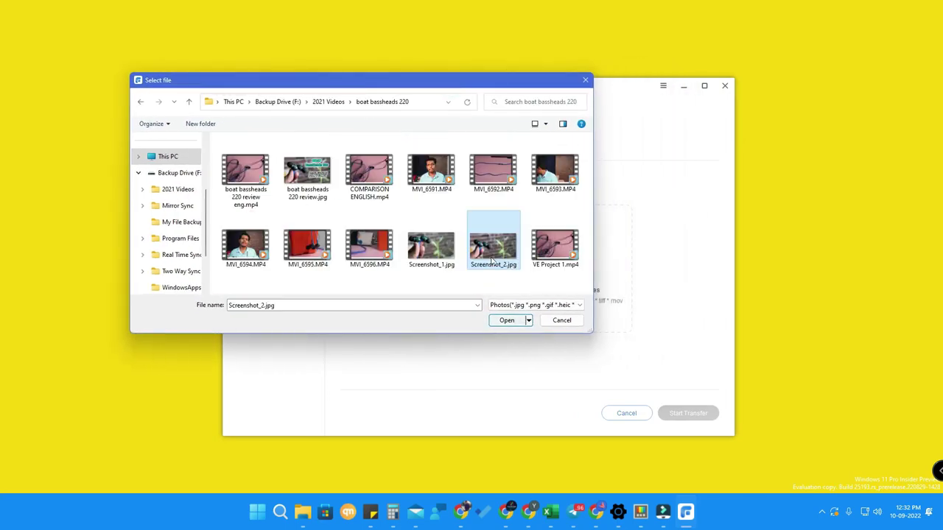
{"action": "left_click", "coordinate": [508, 319]}
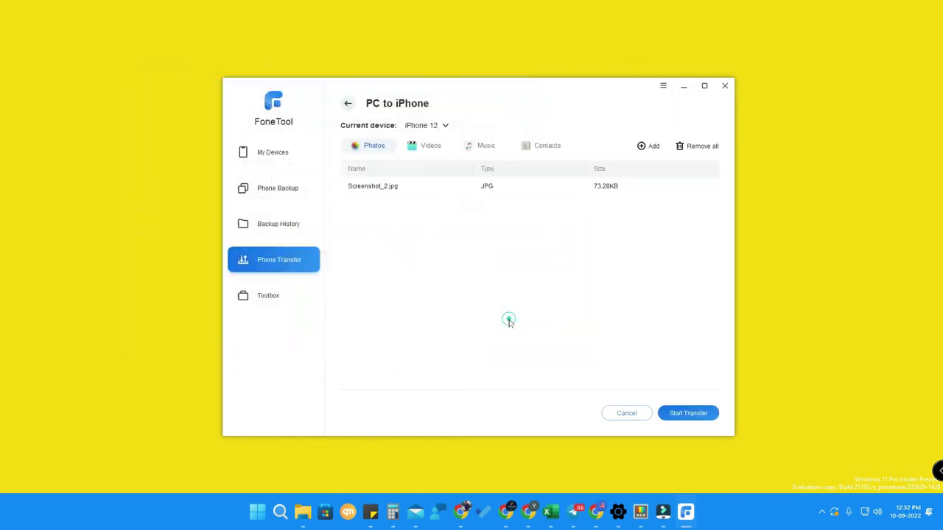
{"action": "left_click", "coordinate": [702, 415]}
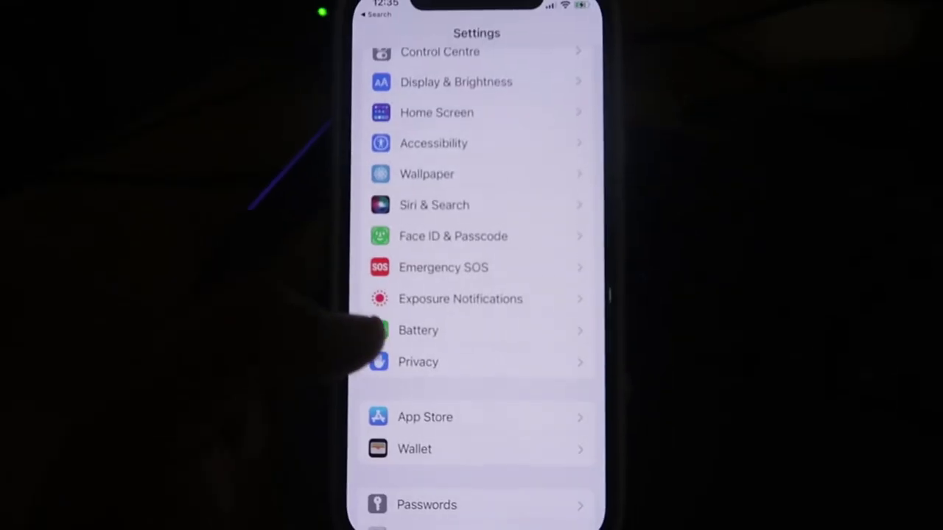
- Change FoneTool's Photos permission in iOS Settings to All Photos, then return to the home screen
{"action": "scroll", "coordinate": [450, 265], "scroll_direction": "down", "scroll_amount": 15}
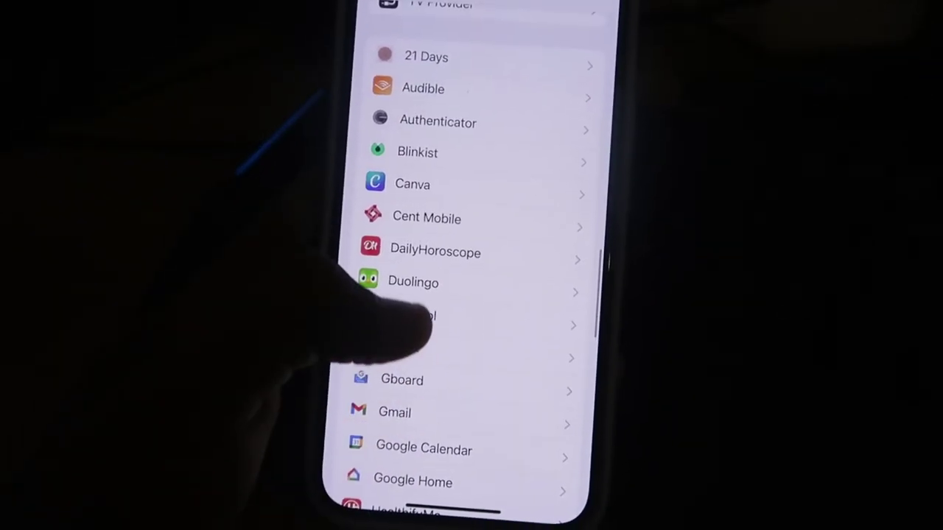
{"action": "left_click", "coordinate": [394, 279]}
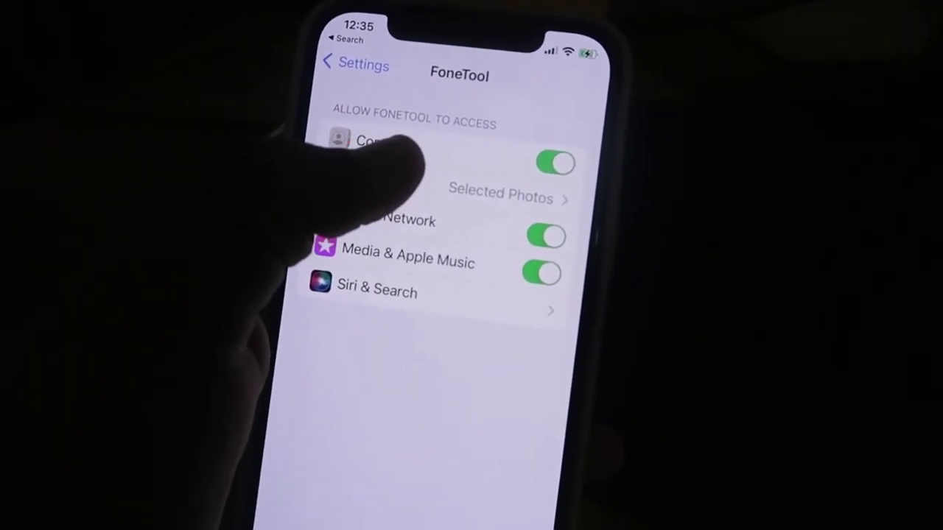
{"action": "left_click", "coordinate": [357, 180]}
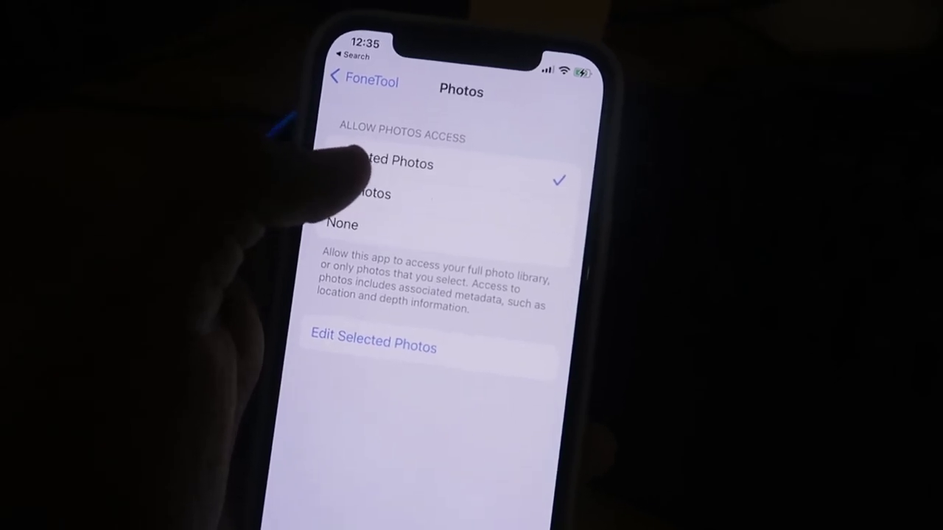
{"action": "left_click", "coordinate": [375, 188]}
{"action": "left_click_drag", "start_coordinate": [402, 515], "coordinate": [376, 269]}
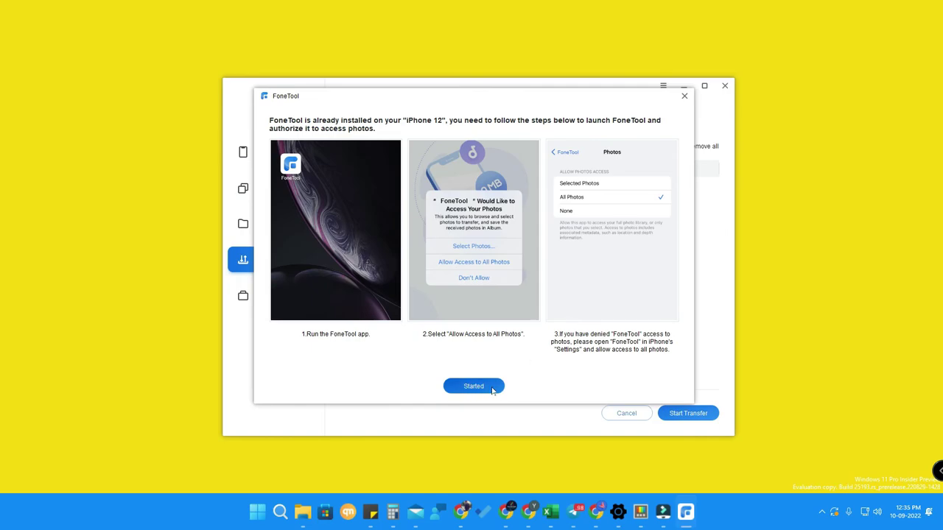
- Dismiss the photo-authorization guide and acknowledge the successful transfer result
{"action": "left_click", "coordinate": [472, 386]}
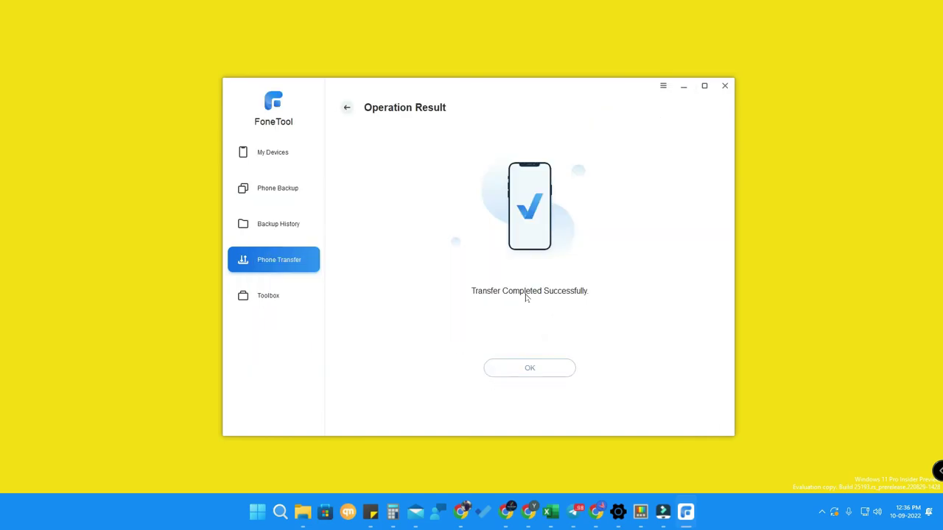
{"action": "left_click", "coordinate": [544, 366]}
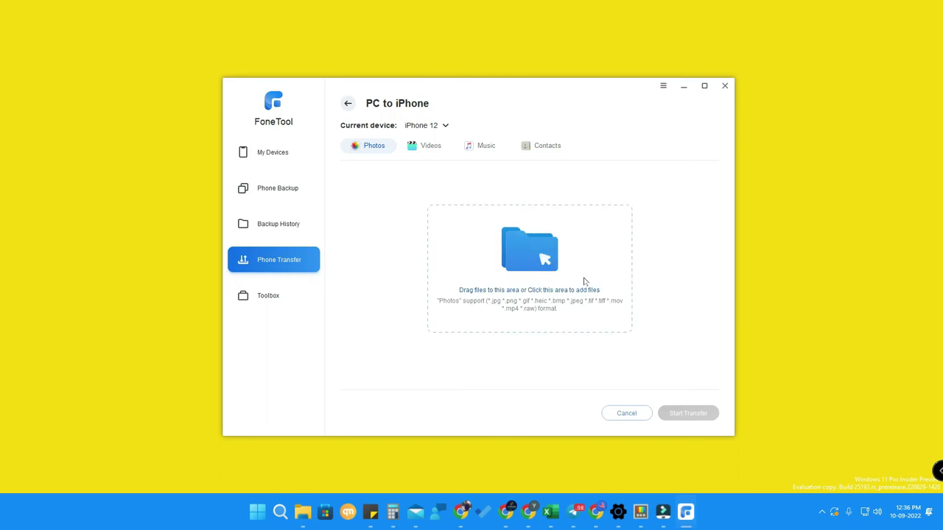
- Switch to the iPhone to PC transfer mode and start it
{"action": "left_click", "coordinate": [346, 103]}
{"action": "mouse_move", "coordinate": [390, 243]}
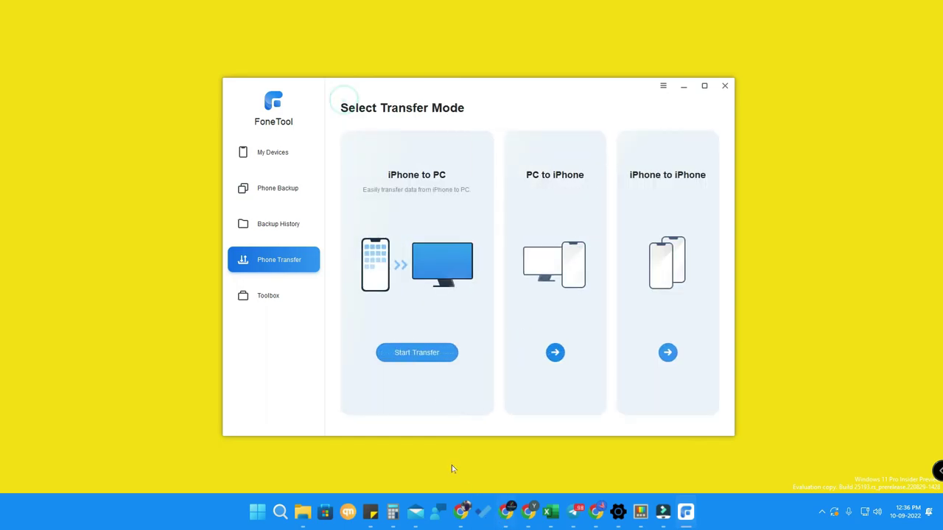
{"action": "left_click", "coordinate": [412, 211]}
{"action": "left_click", "coordinate": [431, 356]}
- Select the two photos in the Picsart album and add them to the transfer list
{"action": "left_click", "coordinate": [536, 253]}
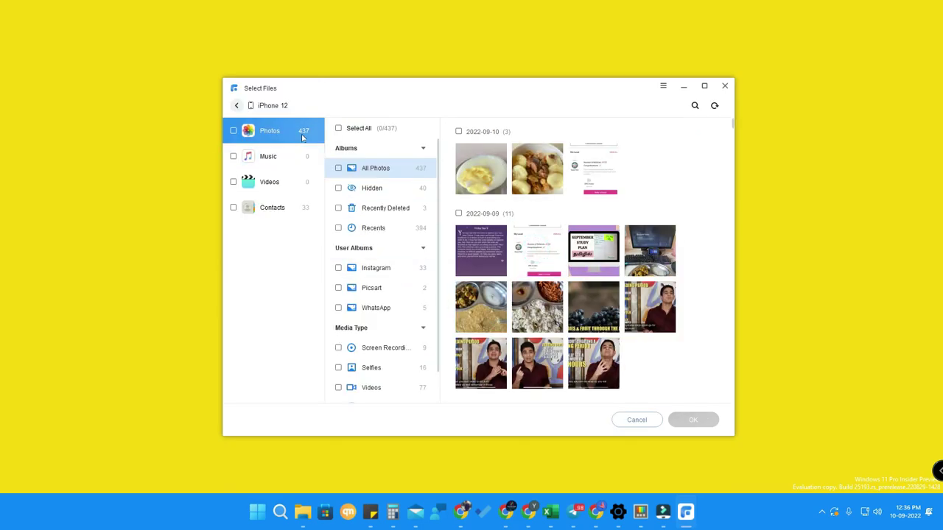
{"action": "left_click", "coordinate": [267, 157]}
{"action": "left_click", "coordinate": [270, 183]}
{"action": "left_click", "coordinate": [273, 208]}
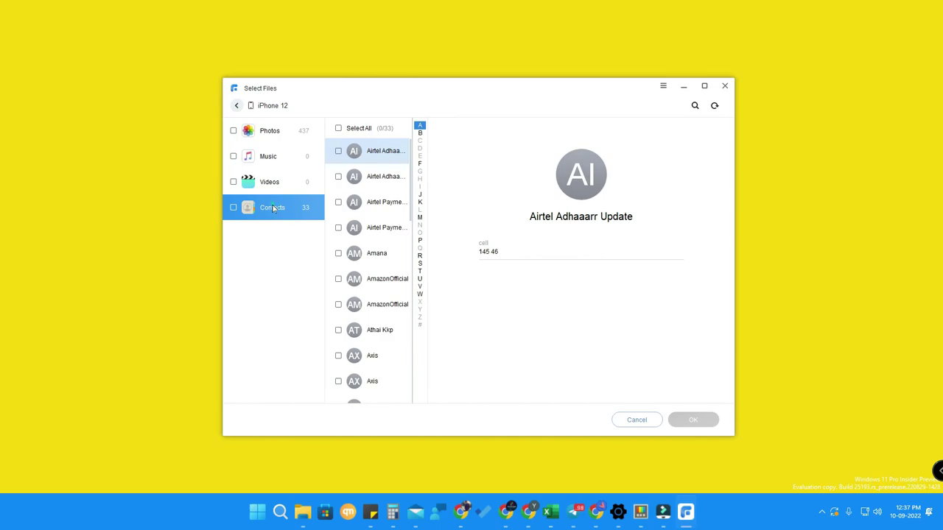
{"action": "left_click", "coordinate": [271, 134]}
{"action": "left_click", "coordinate": [417, 288]}
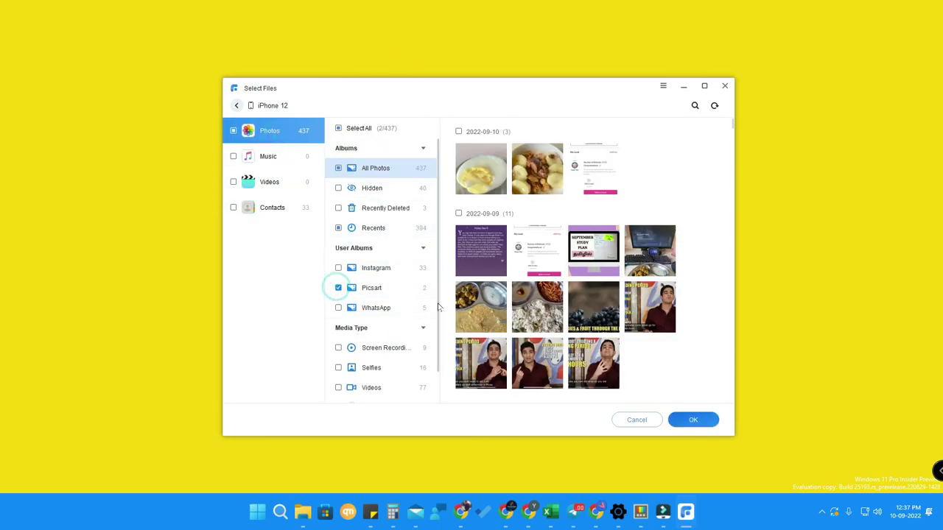
{"action": "left_click", "coordinate": [686, 419]}
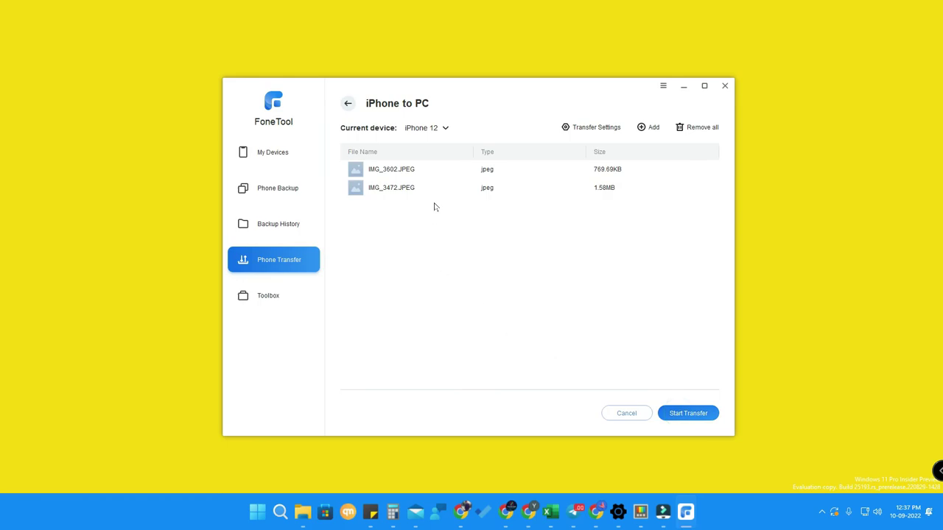
- Export the two Picsart photos to the PC and confirm the completed transfer
{"action": "left_click", "coordinate": [696, 415]}
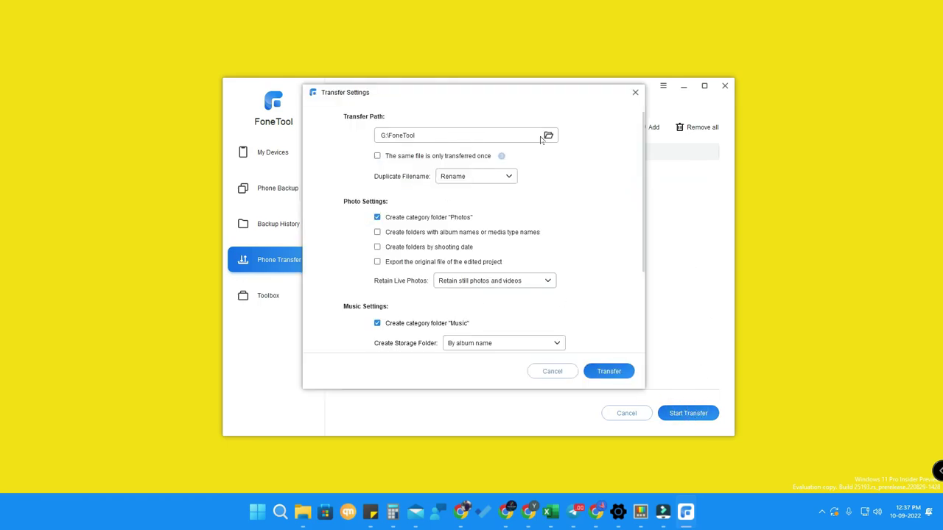
{"action": "left_click", "coordinate": [594, 372]}
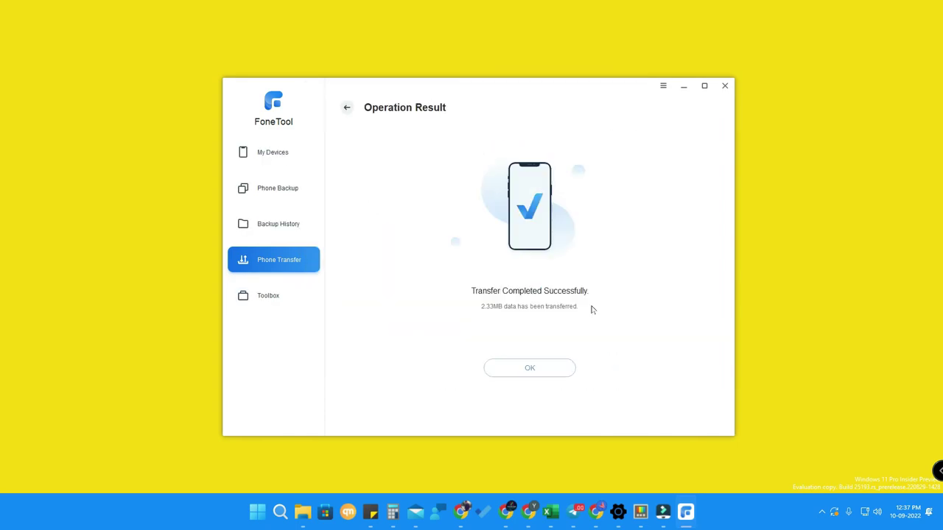
{"action": "left_click", "coordinate": [529, 368]}
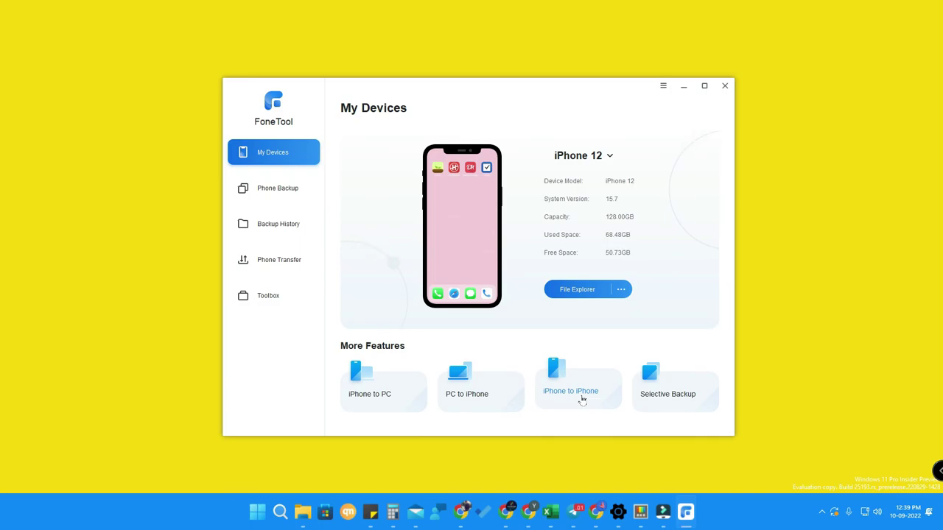
- Launch the iPhone to iPhone card under More Features on My Devices
{"action": "left_click", "coordinate": [581, 397]}
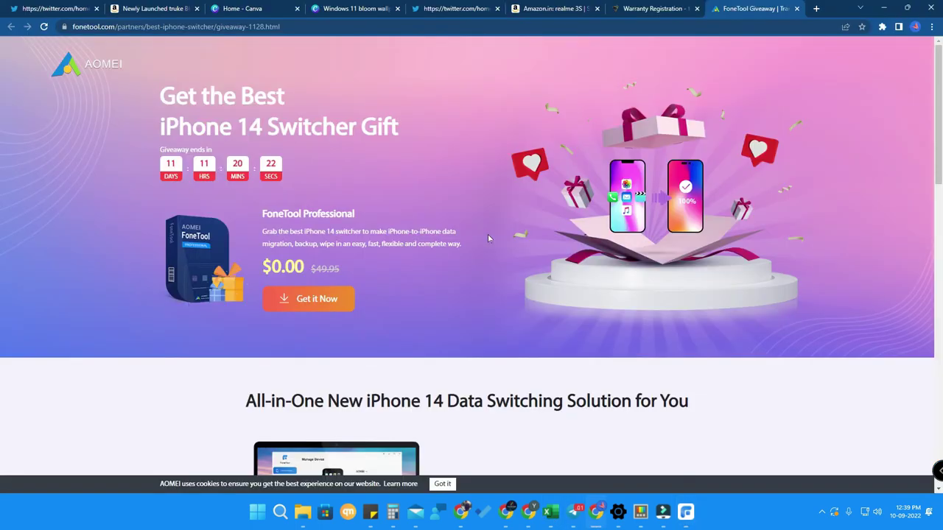